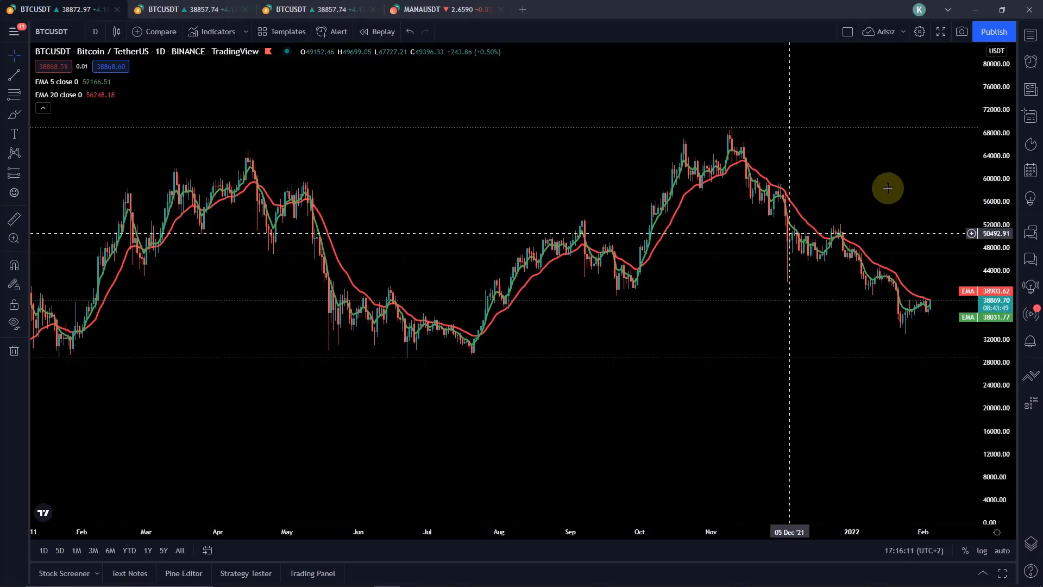
Step: Rescale the price and time axes to frame BTCUSDT from June 2021 to February 2022
drag(990, 144, 990, 185)
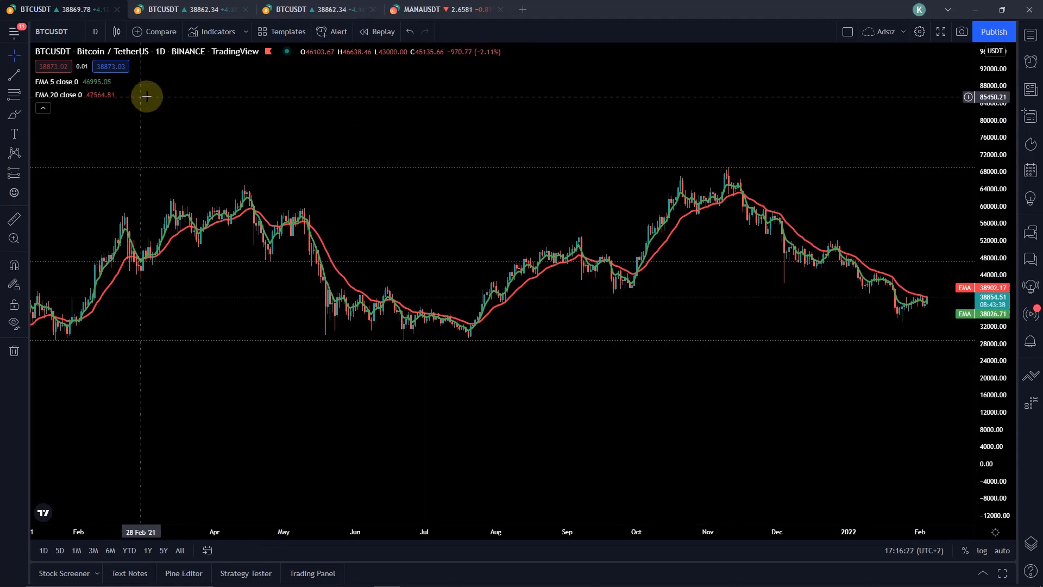
scroll(847, 341, right, 5)
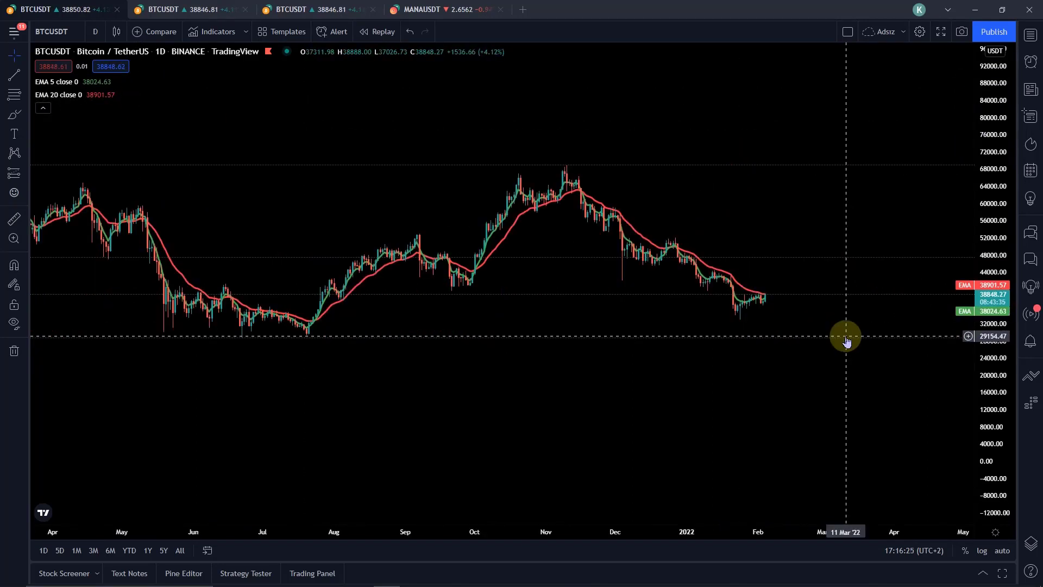
drag(987, 368, 996, 222)
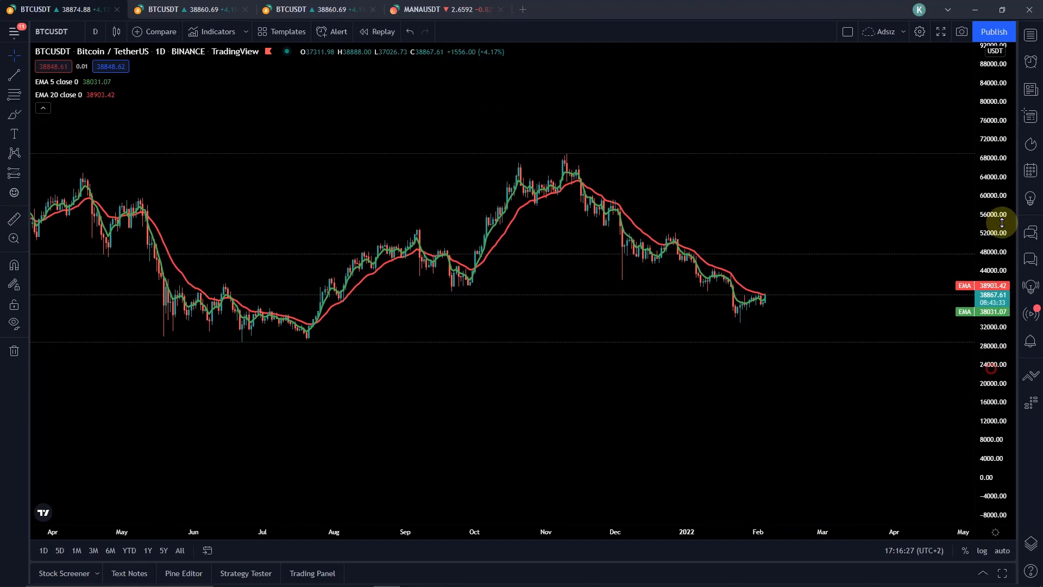
drag(732, 537, 745, 438)
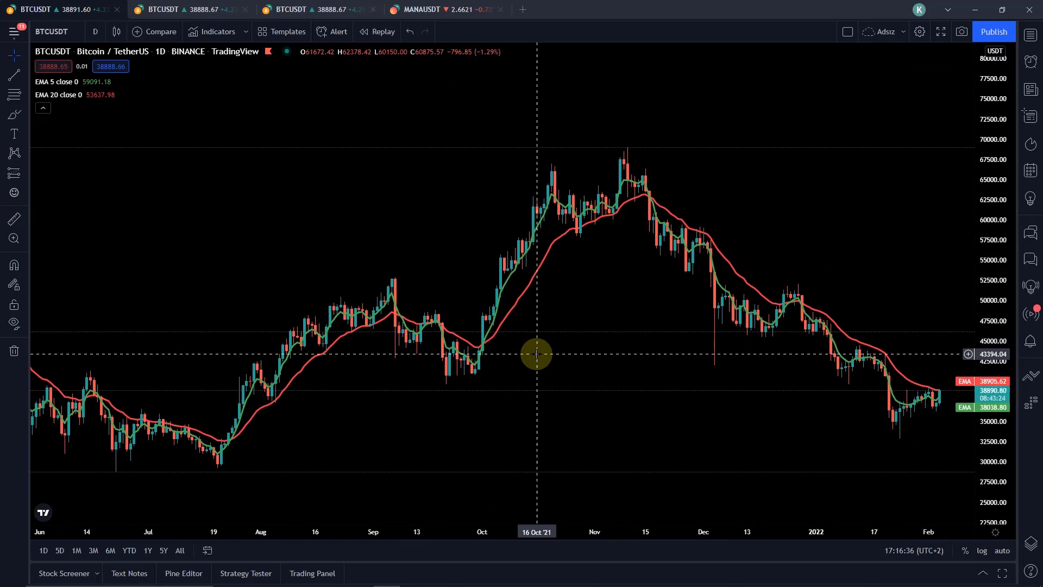
Step: Draw freehand Brush circles around the early-October, mid-November and late-December EMA crossovers
click(14, 114)
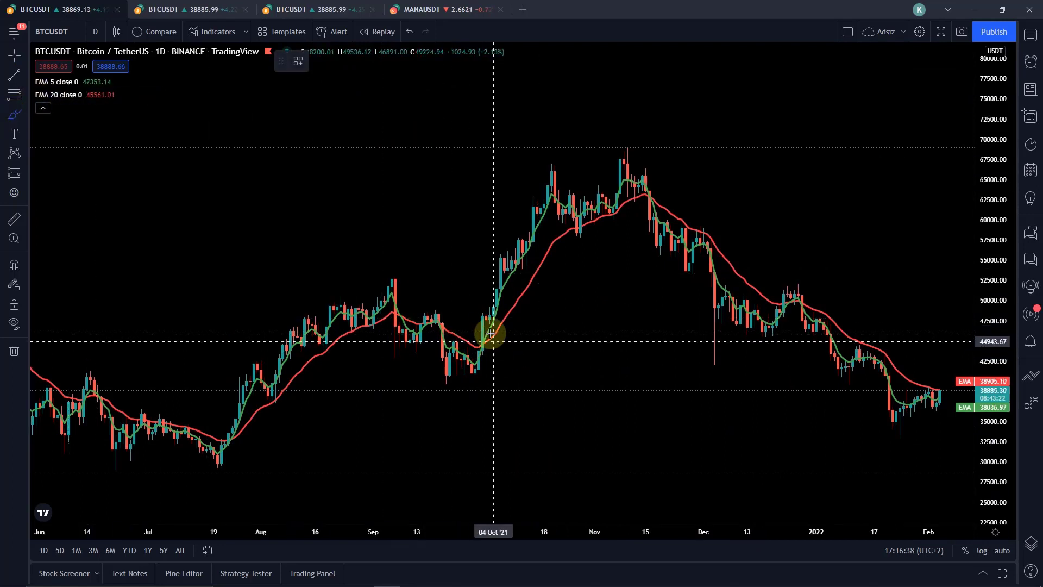
mouse_move(491, 332)
mouse_down()
mouse_move(474, 354)
mouse_move(488, 329)
mouse_up()
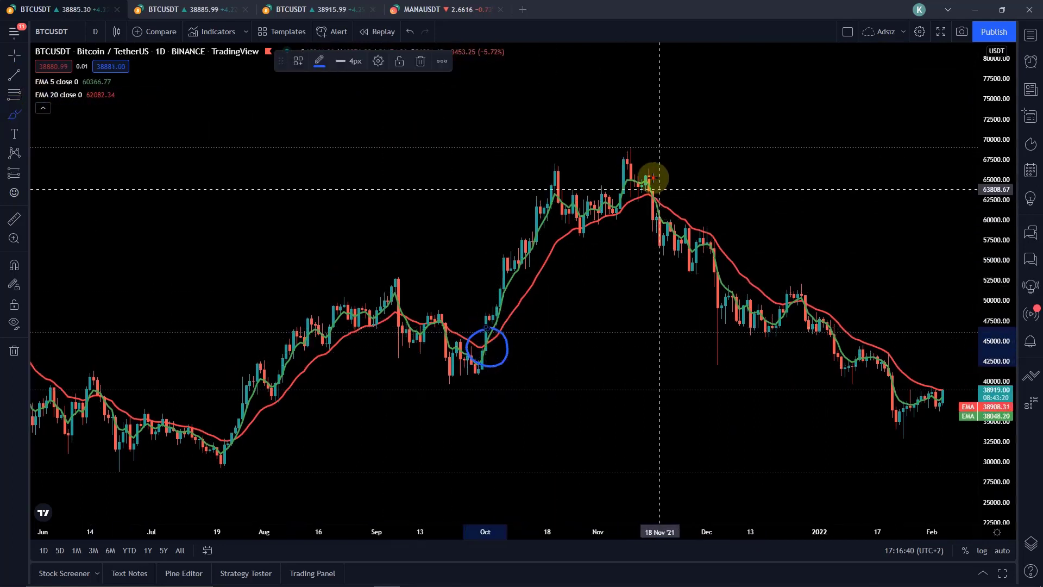
mouse_move(653, 178)
mouse_down()
mouse_move(638, 212)
mouse_move(661, 179)
mouse_up()
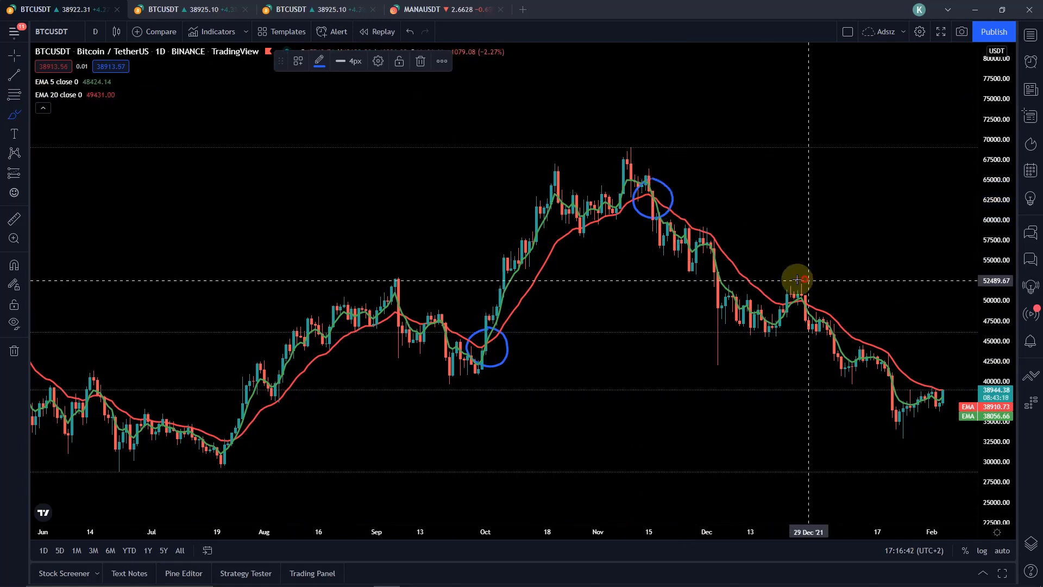
mouse_move(797, 279)
mouse_down()
mouse_move(792, 309)
mouse_move(815, 275)
mouse_up()
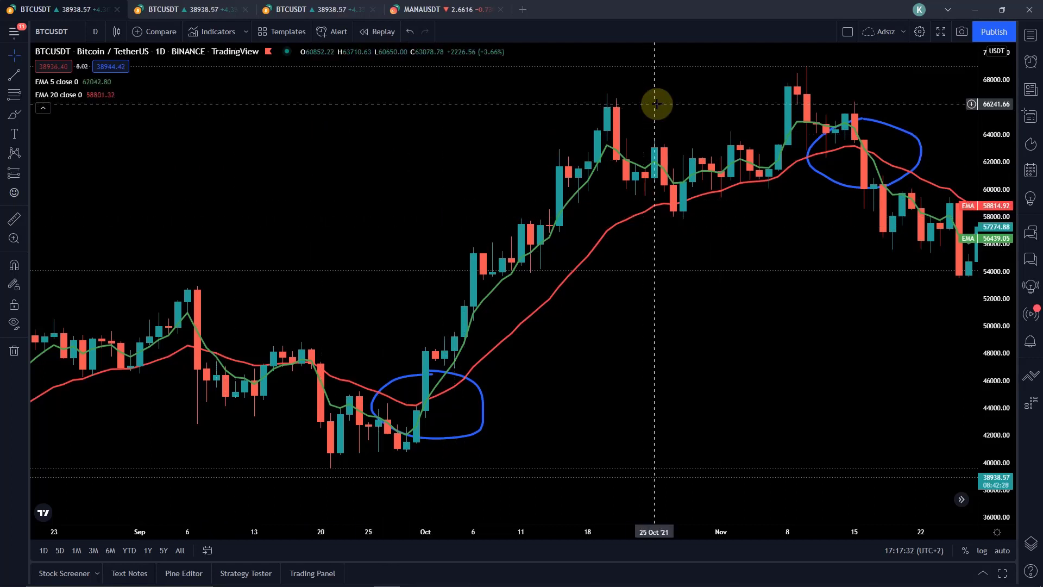
Step: Add a green 'buy' text label over the early-October crossover circle
click(12, 137)
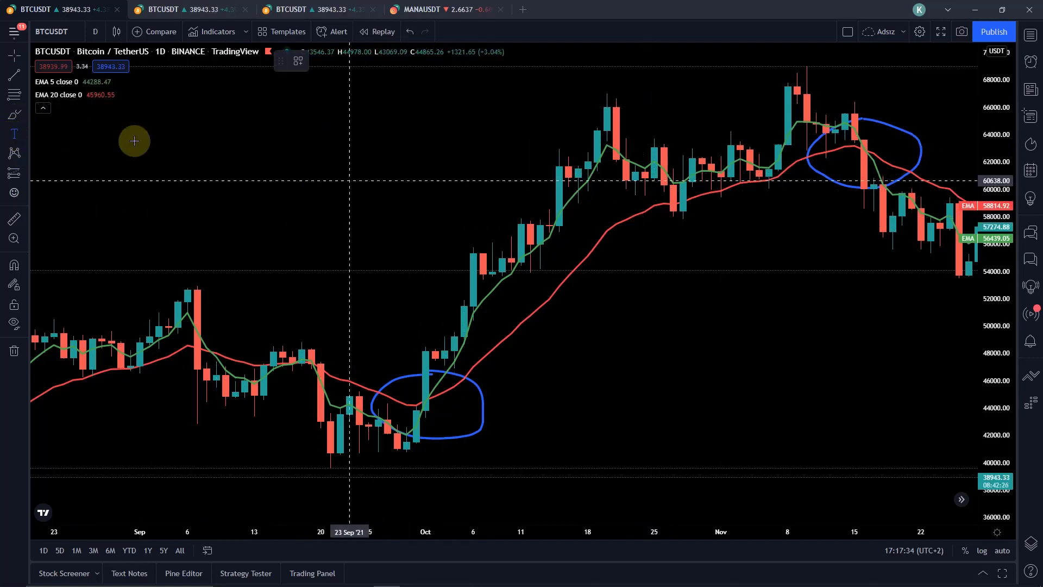
click(387, 356)
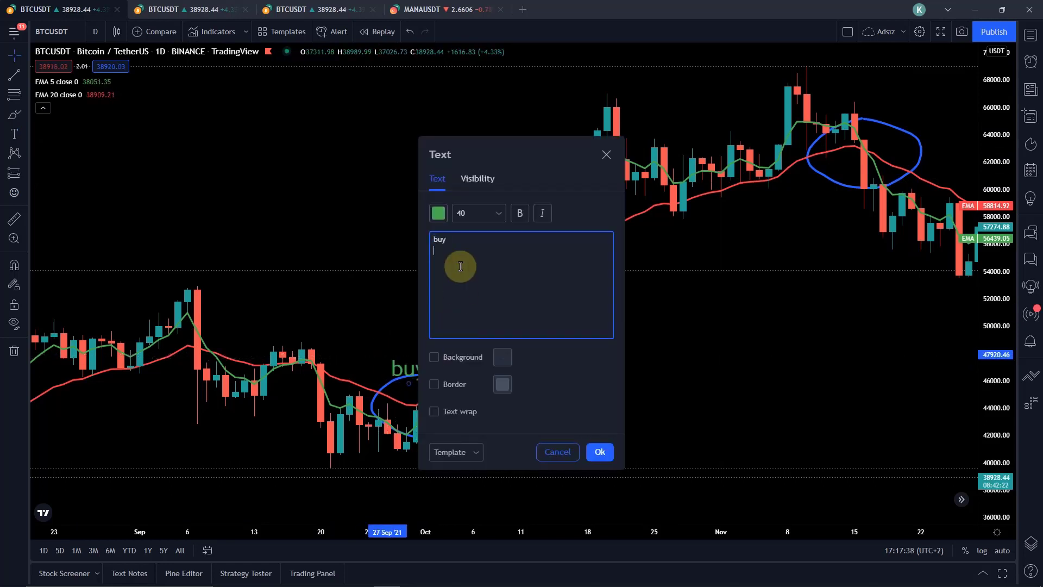
click(600, 452)
drag(417, 375, 387, 374)
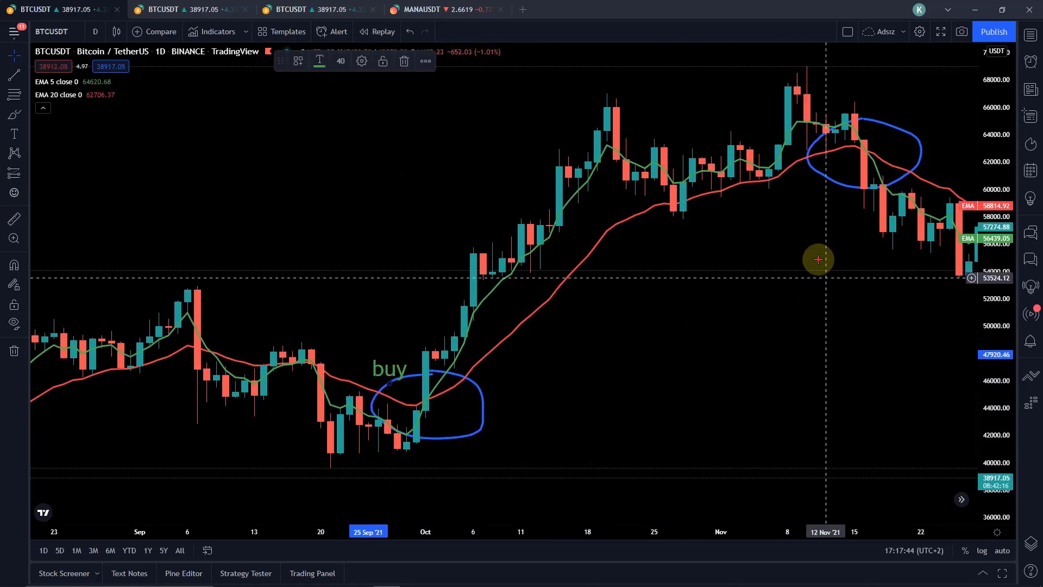
Step: Pan the chart toward later dates to show the November and December circles
drag(818, 259, 445, 370)
drag(523, 272, 467, 303)
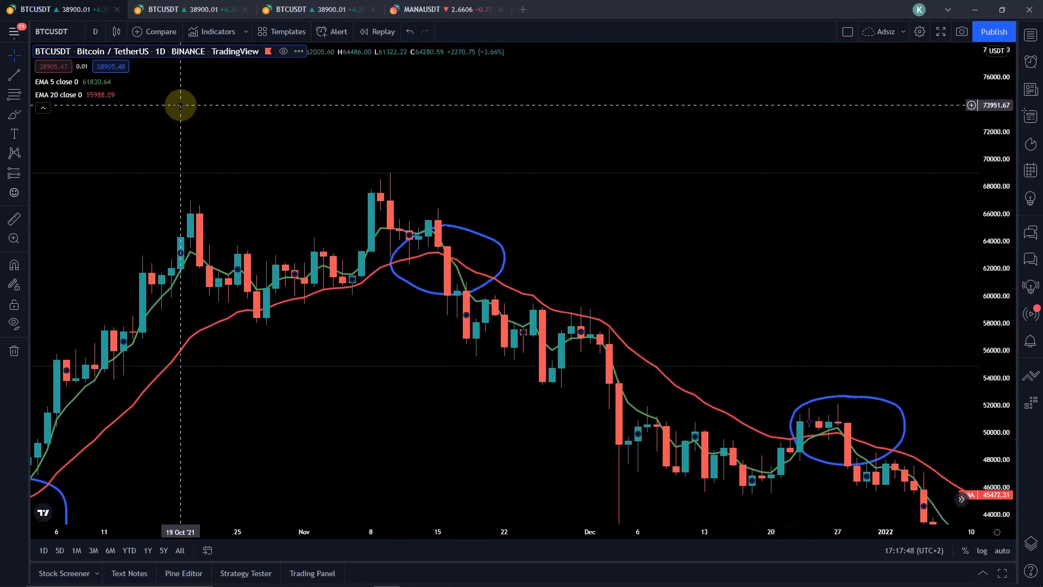
drag(450, 372, 373, 303)
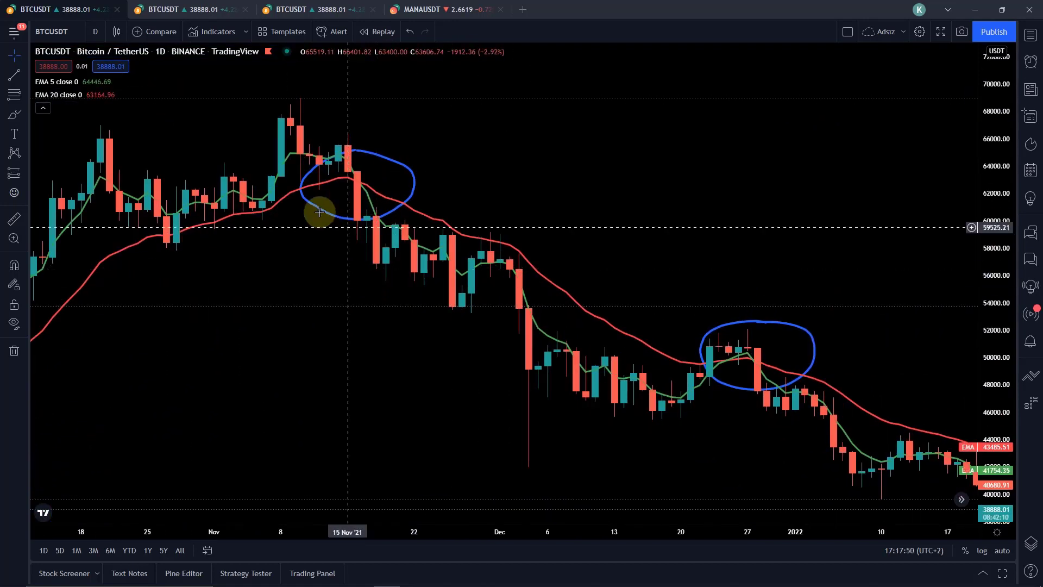
drag(337, 226, 306, 158)
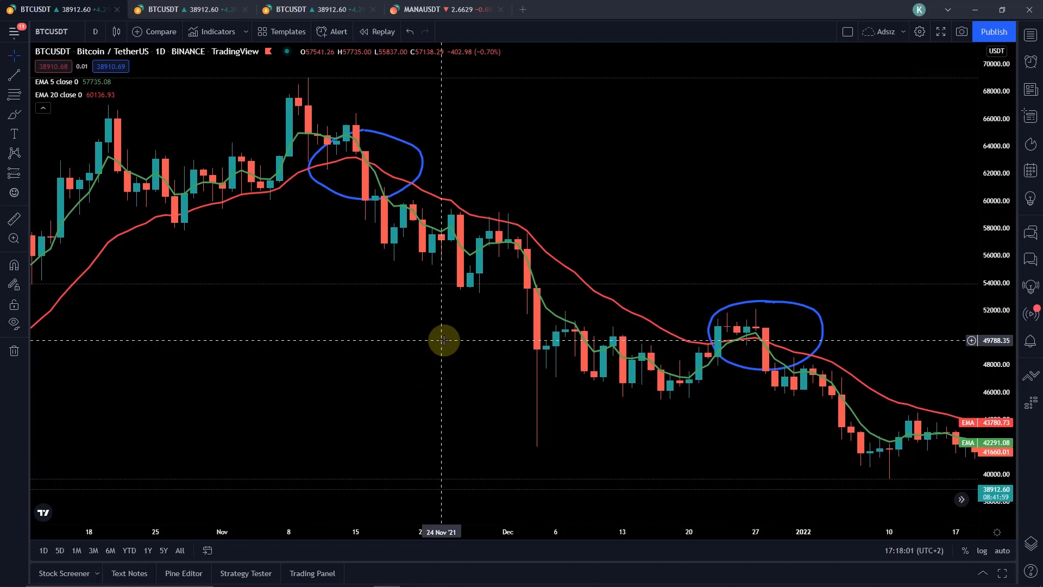
Step: Place a red-coloured 'sell' text label inside the mid-November crossover circle
click(14, 133)
click(423, 147)
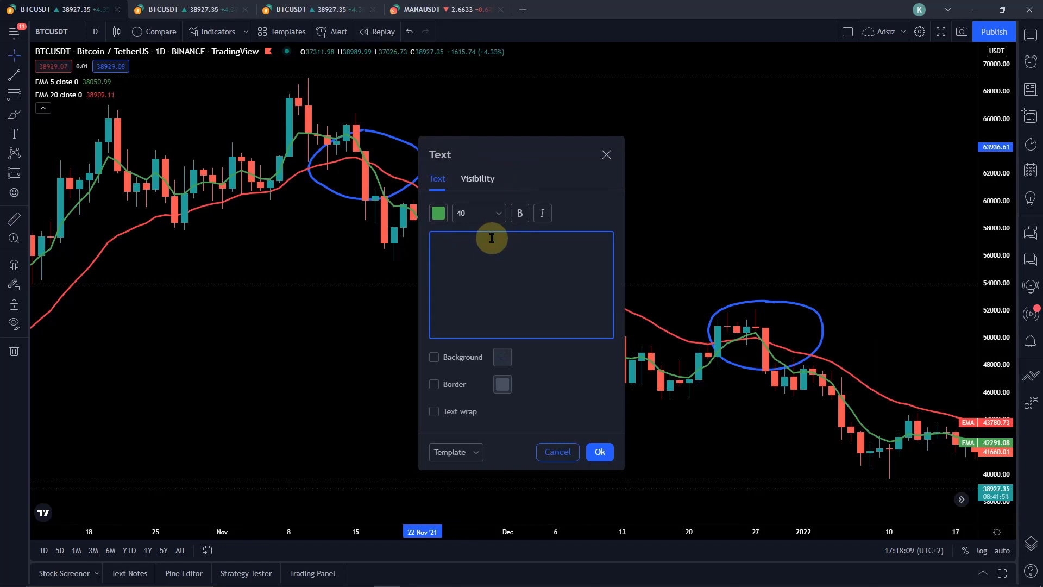
text(sell)
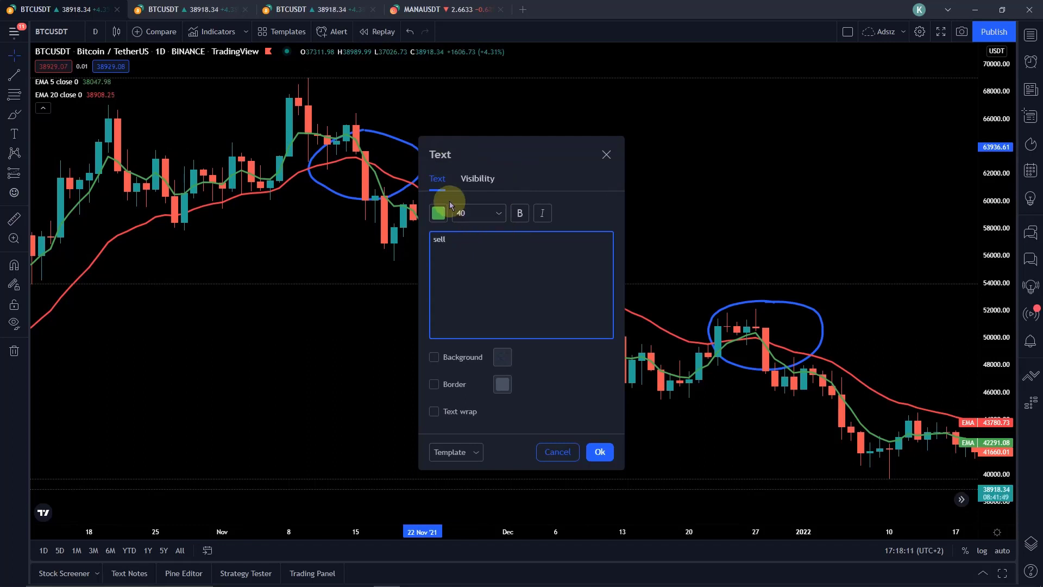
click(438, 213)
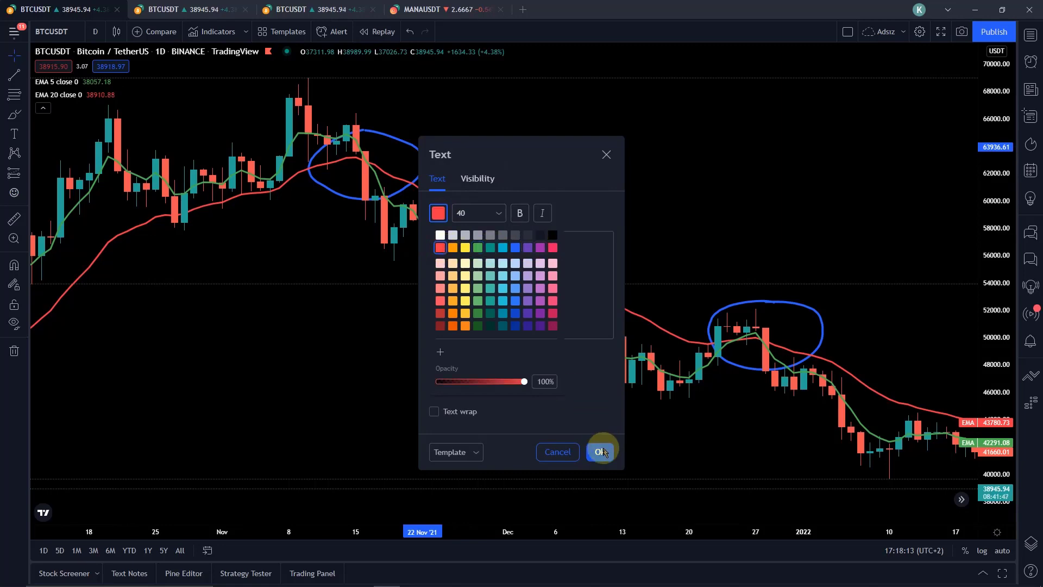
click(600, 452)
drag(454, 158, 386, 151)
click(511, 198)
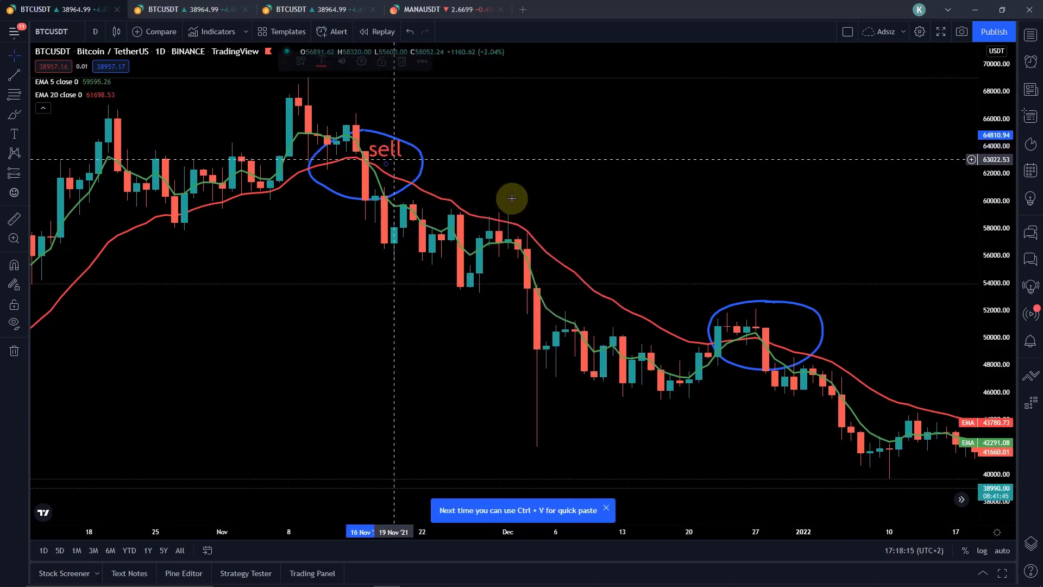
scroll(403, 262, left, 5)
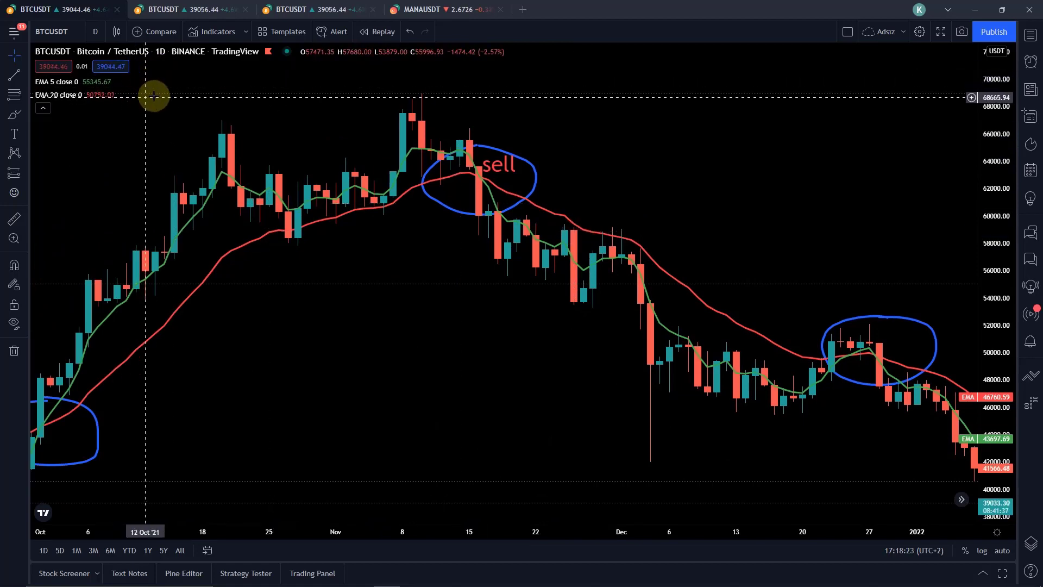
Step: Zoom in on the late-December crossover around 28 Dec and follow the January candles after it
scroll(729, 288, right, 12)
scroll(711, 295, left, 2)
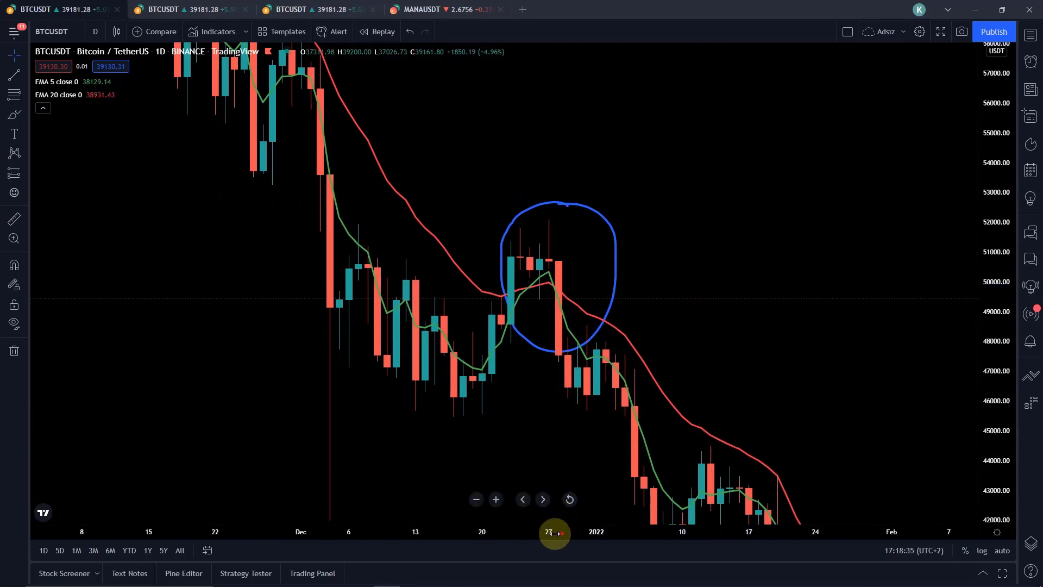
drag(554, 530, 629, 401)
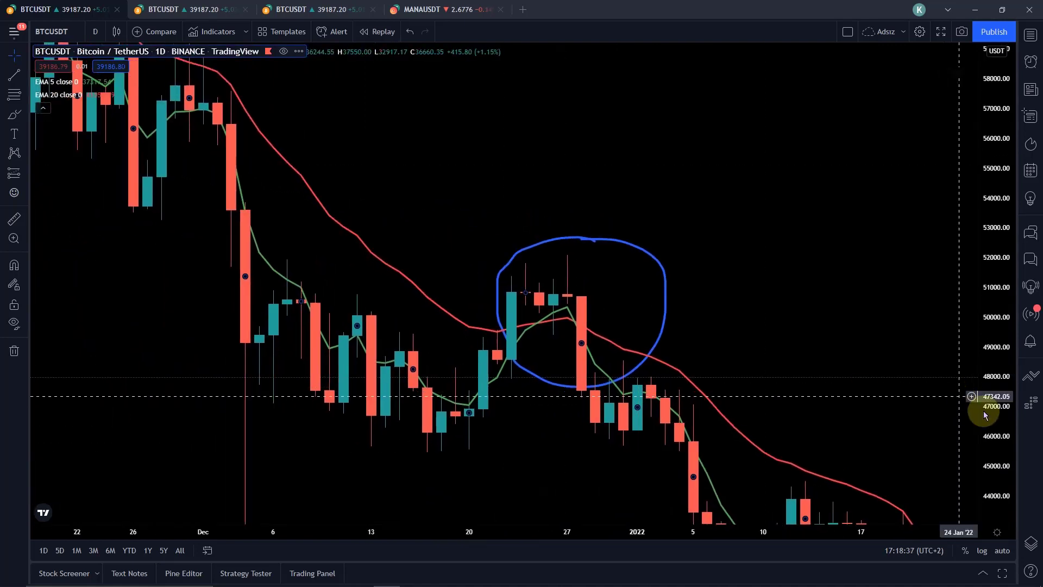
drag(986, 407, 995, 179)
drag(729, 303, 466, 333)
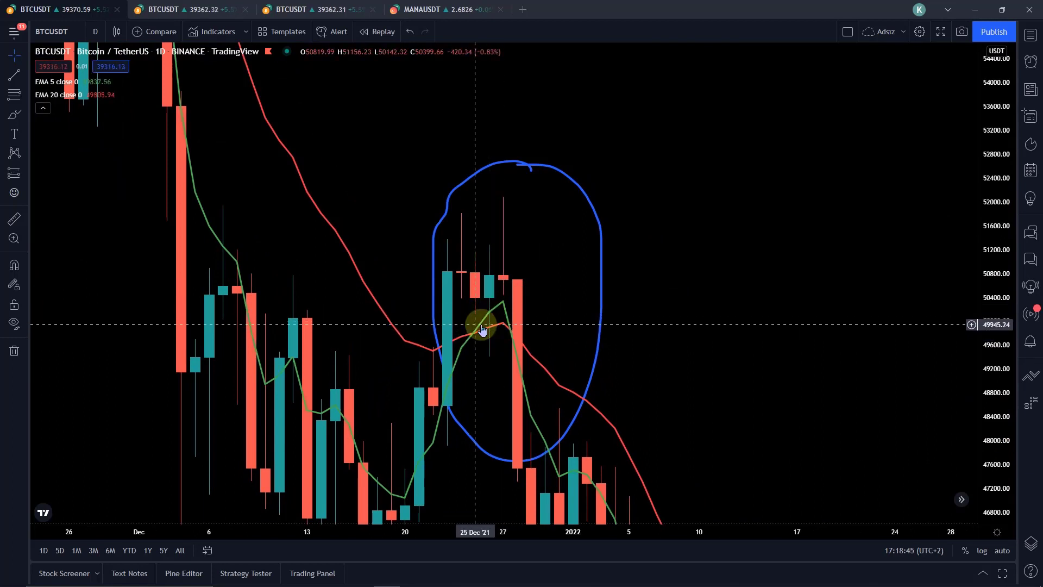
drag(482, 330, 505, 268)
drag(497, 309, 414, 261)
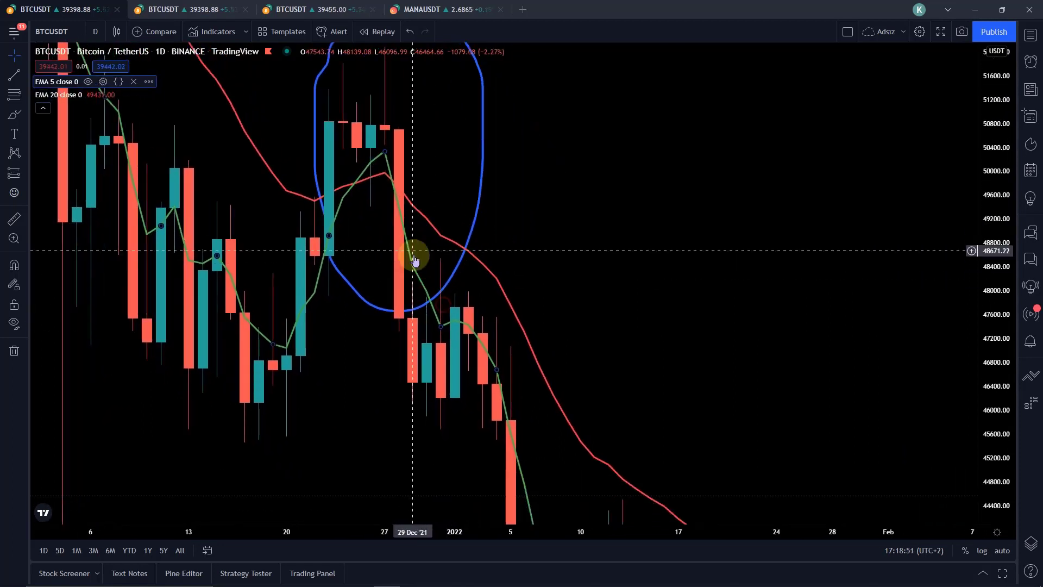
drag(677, 364, 549, 212)
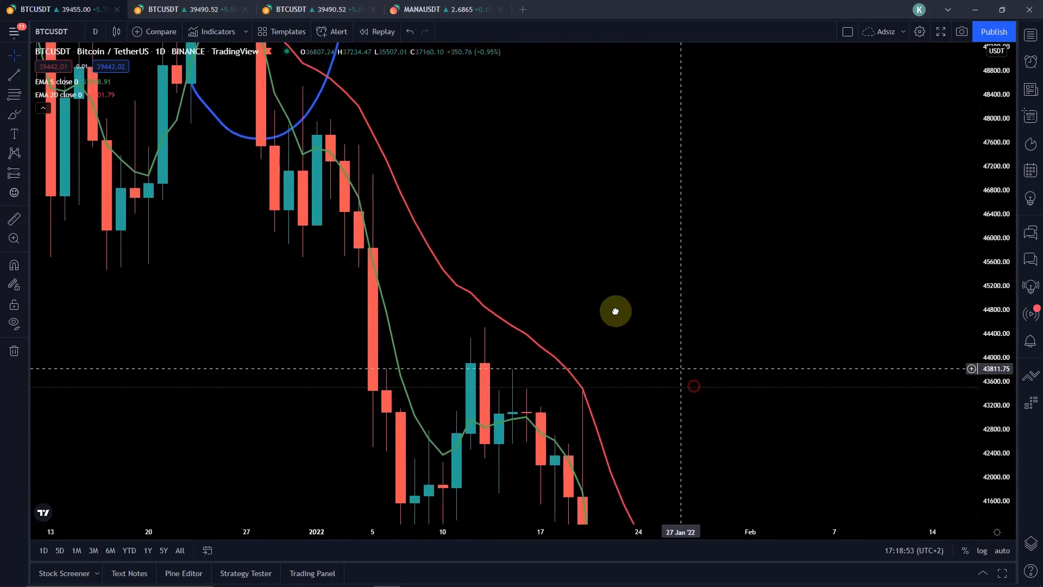
drag(616, 311, 598, 259)
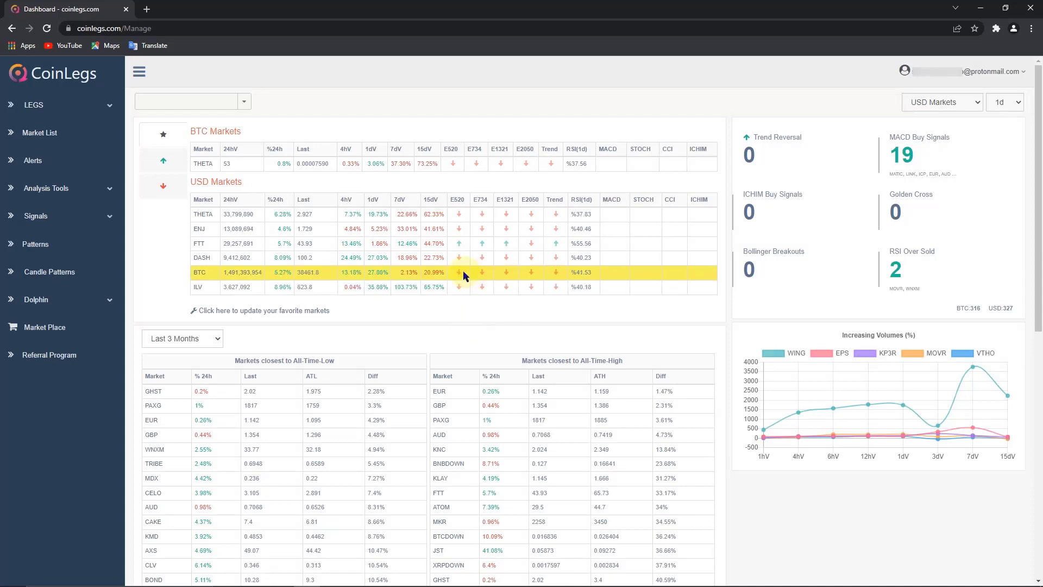
Step: Read the E520 signal tooltip on CoinLegs' BTC row, then return to TradingView
mouse_move(458, 279)
key(alt+Tab)
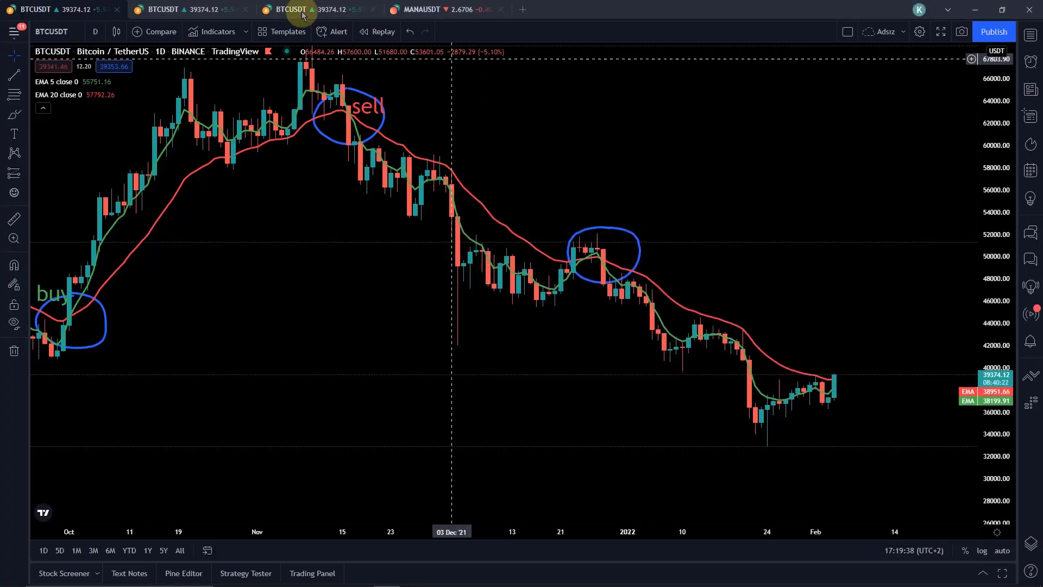
Step: On the second BTCUSDT chart, remove all drawings and frame June 2021 onward
click(179, 5)
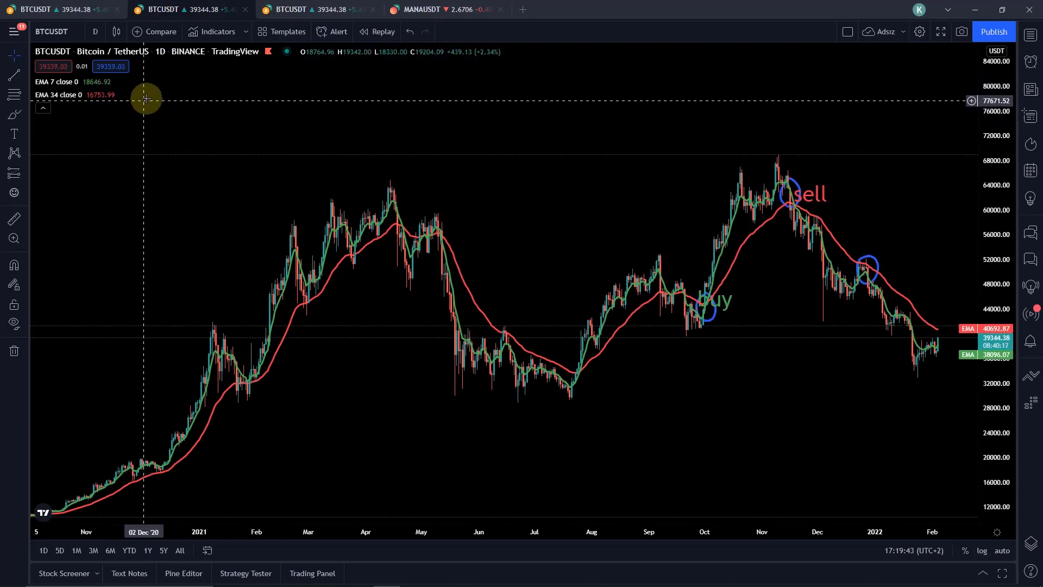
drag(503, 177, 277, 174)
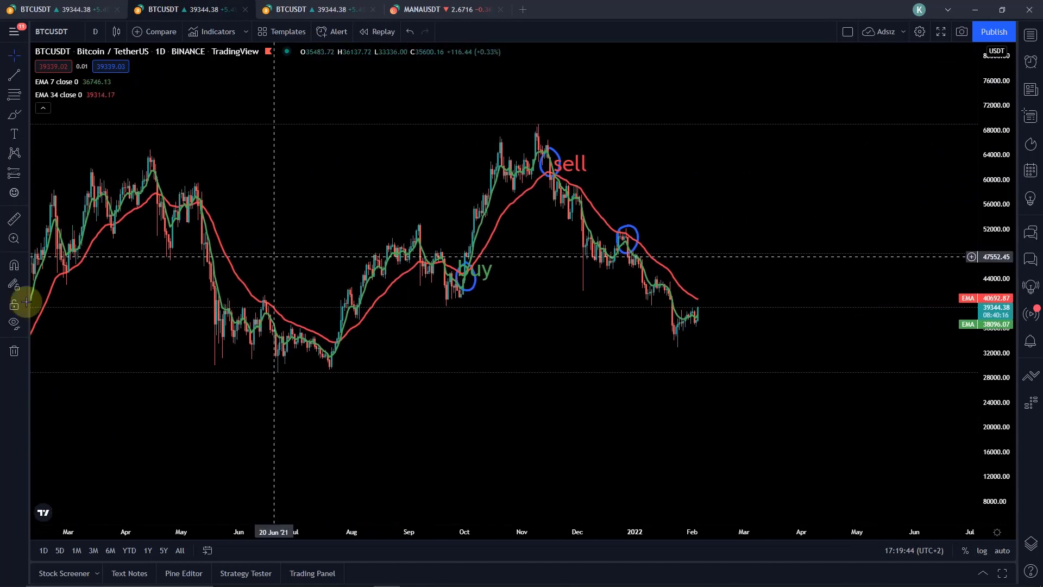
click(16, 350)
drag(536, 168, 594, 174)
drag(988, 190, 973, 226)
drag(683, 533, 369, 533)
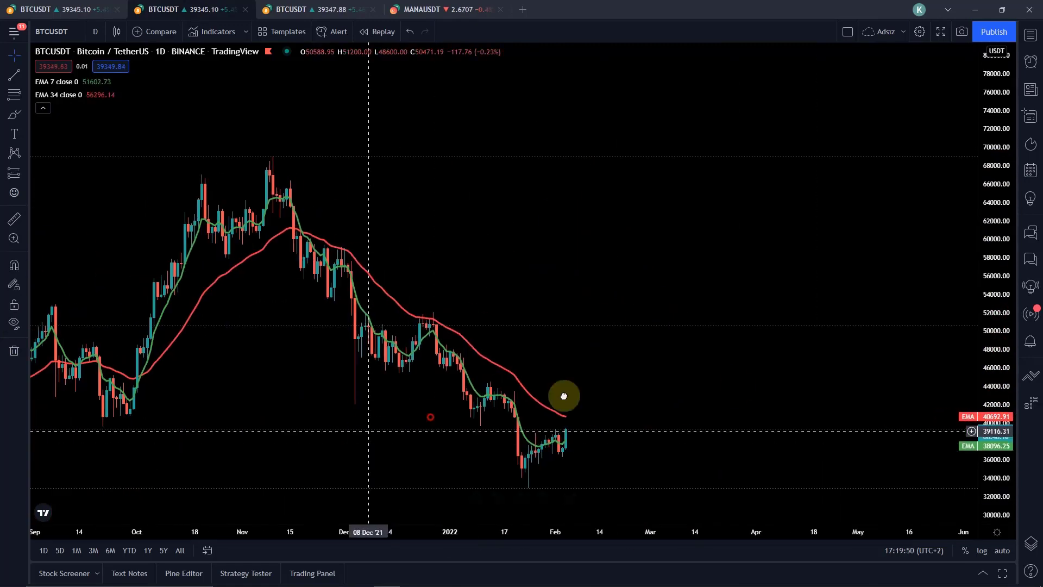
drag(564, 396, 863, 375)
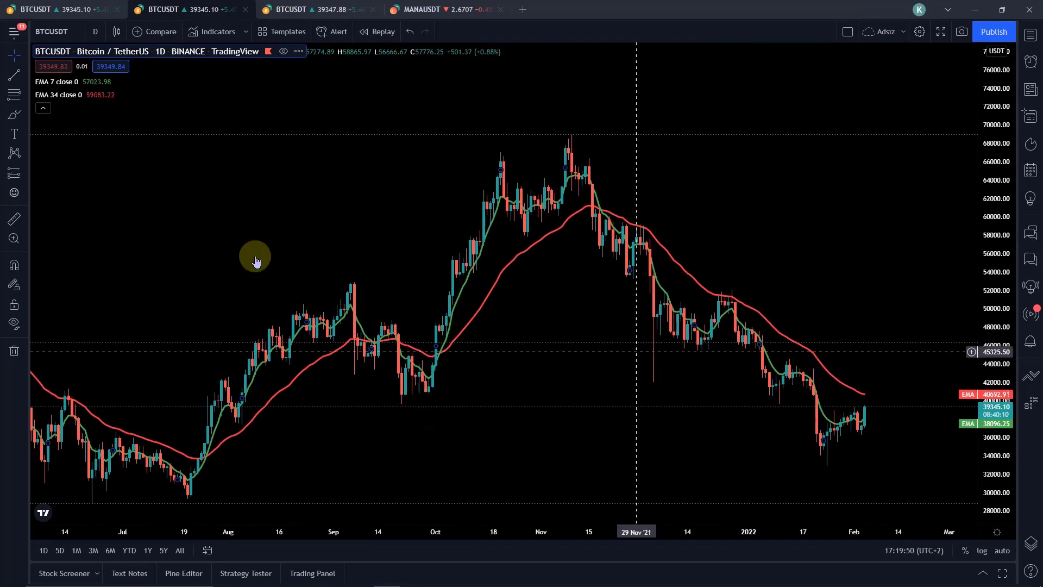
Step: Brush circles around the late-September and mid-November EMA crossovers
click(12, 116)
mouse_move(441, 338)
mouse_down()
mouse_move(438, 349)
mouse_move(426, 343)
mouse_move(442, 361)
mouse_move(437, 337)
mouse_up()
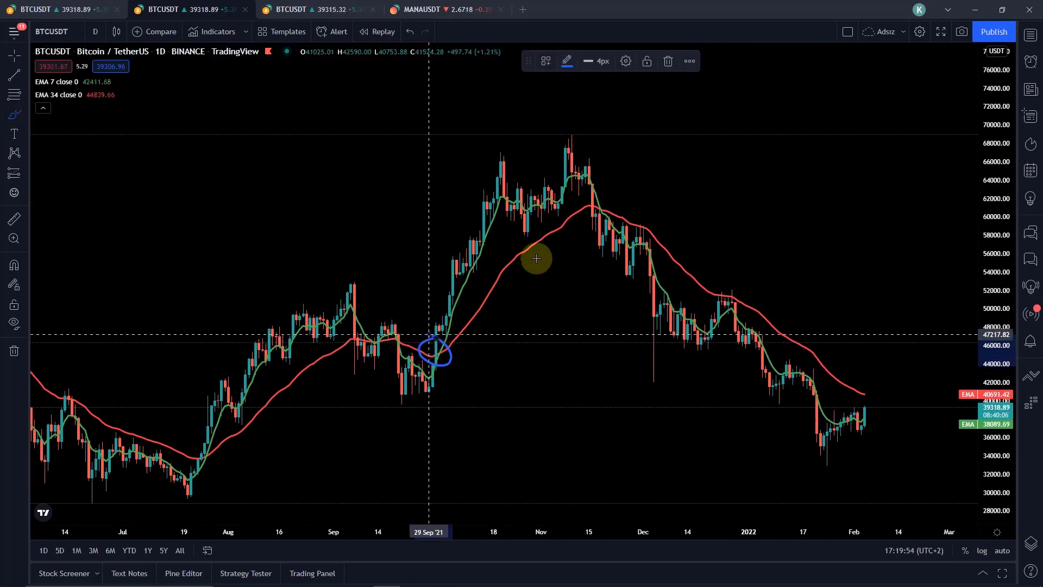
mouse_move(605, 197)
mouse_down()
mouse_move(587, 226)
mouse_move(597, 196)
mouse_up()
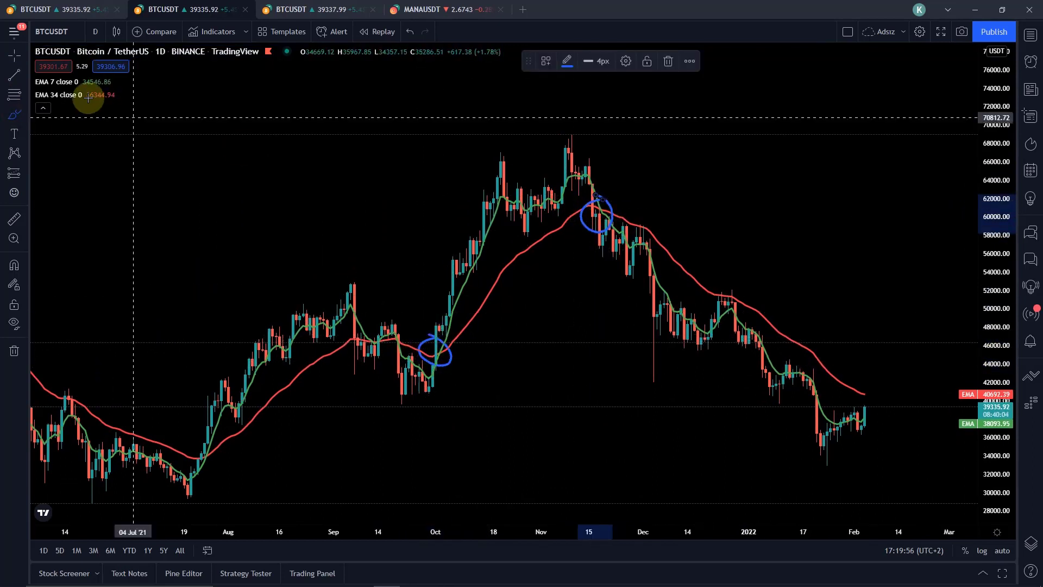
Step: Pan and zoom the chart to review both circles across July through February
scroll(553, 259, right, 5)
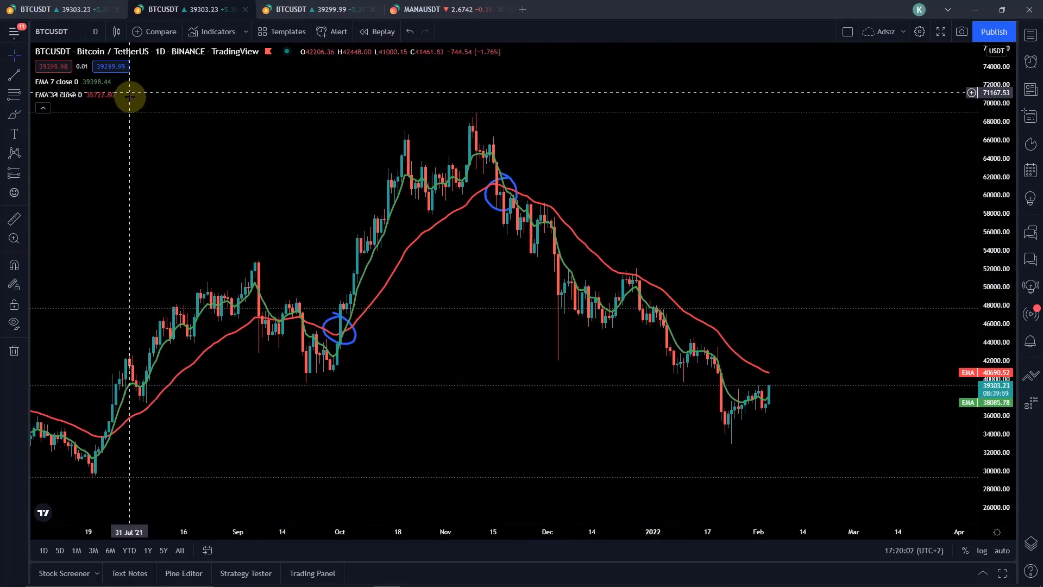
drag(737, 326, 875, 465)
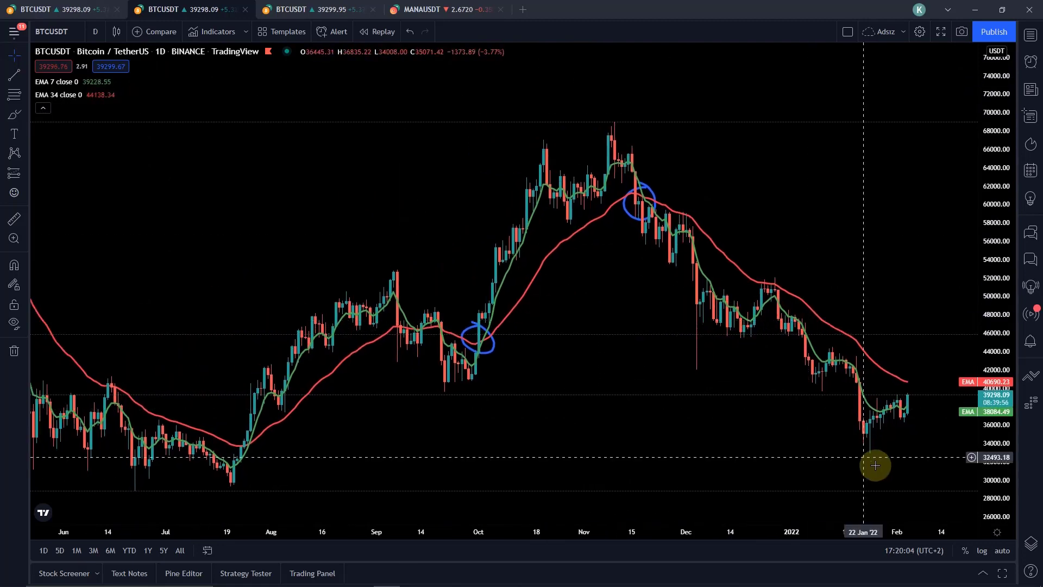
drag(792, 540, 517, 535)
drag(529, 312, 863, 320)
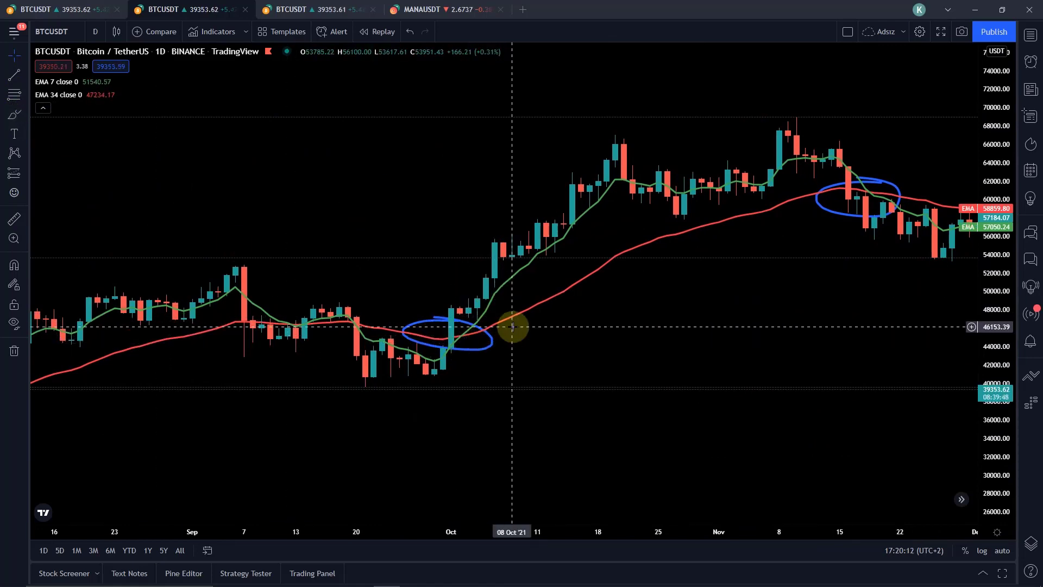
drag(700, 291, 501, 327)
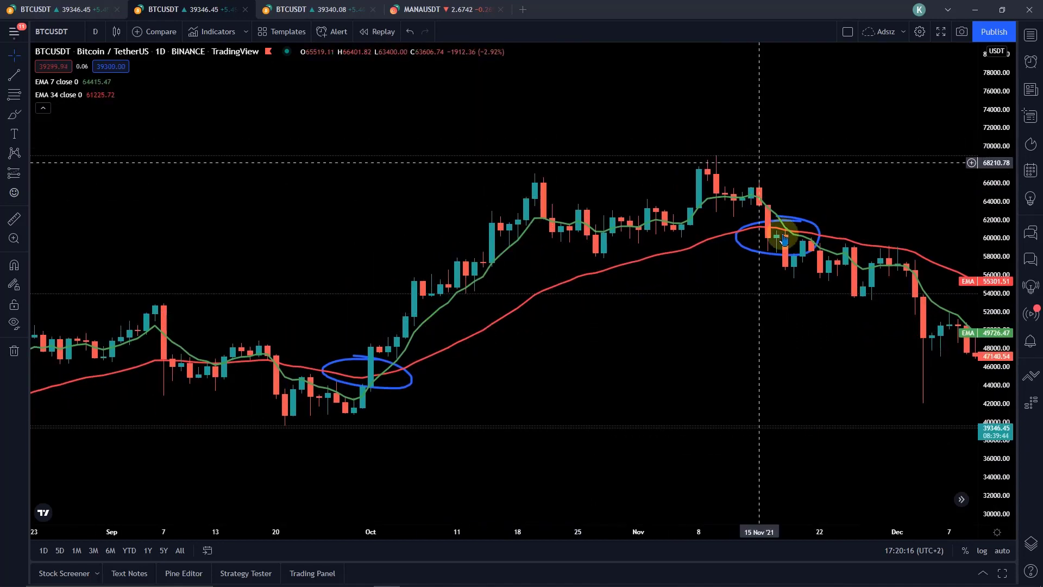
drag(780, 234, 443, 230)
scroll(508, 275, right, 3)
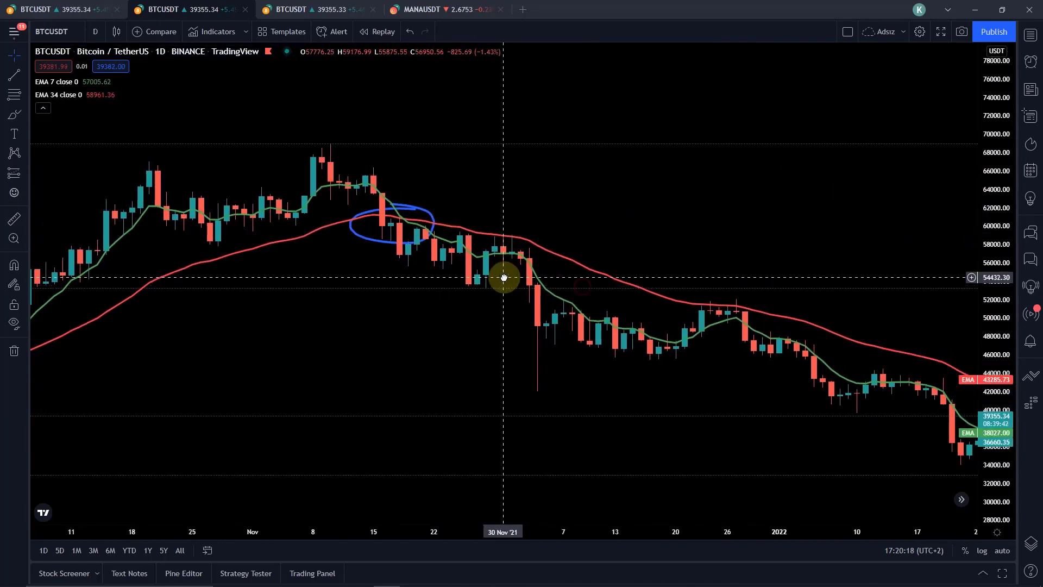
drag(631, 234, 513, 298)
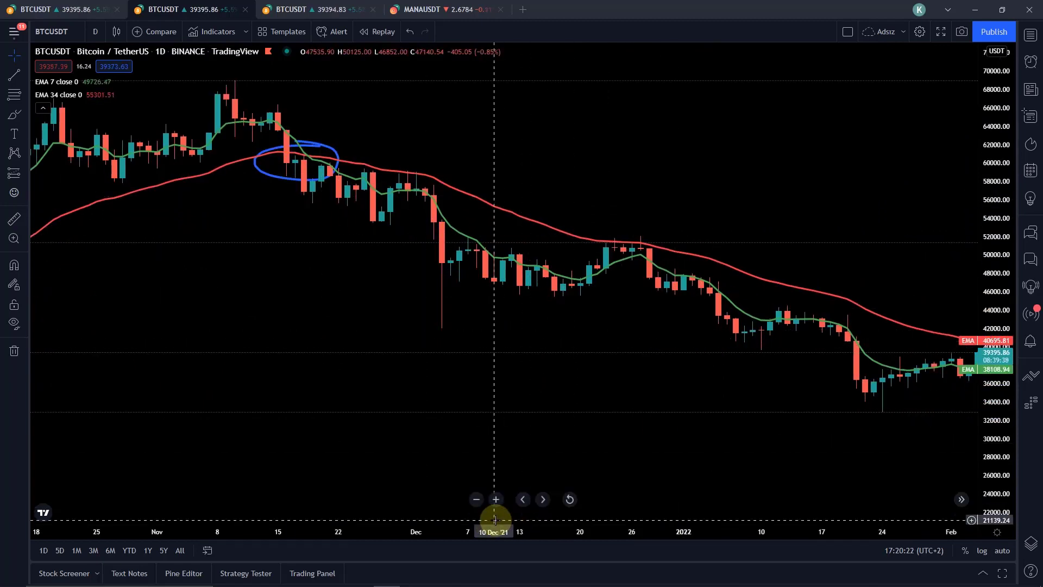
drag(487, 529, 820, 443)
drag(640, 338, 515, 191)
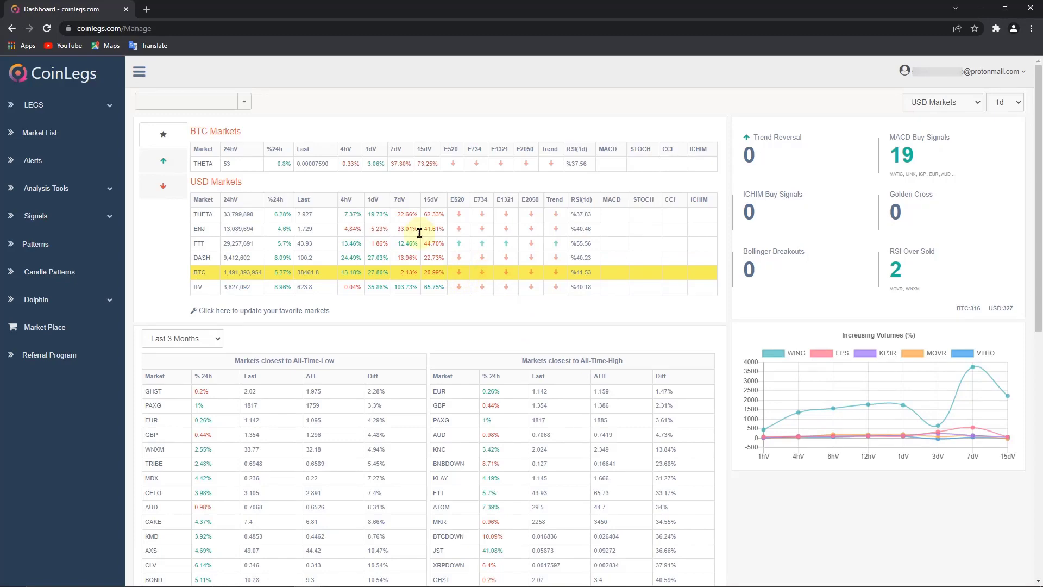
Step: Open CoinLegs' Market List page from the left sidebar
click(88, 136)
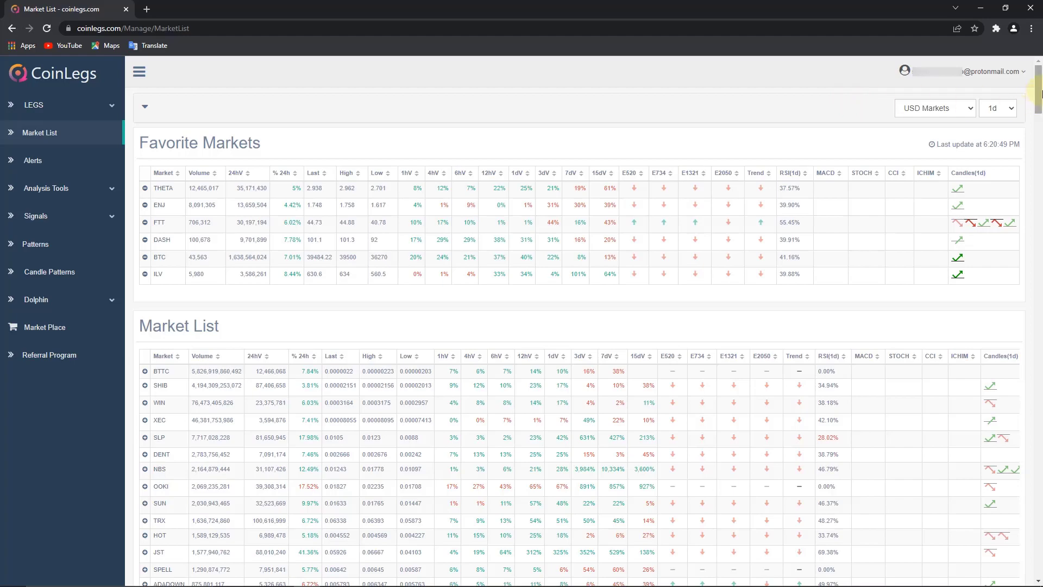
Step: Scroll the Market List down to MANA's row and check its green E520 cross-up signal
drag(1037, 89, 1037, 170)
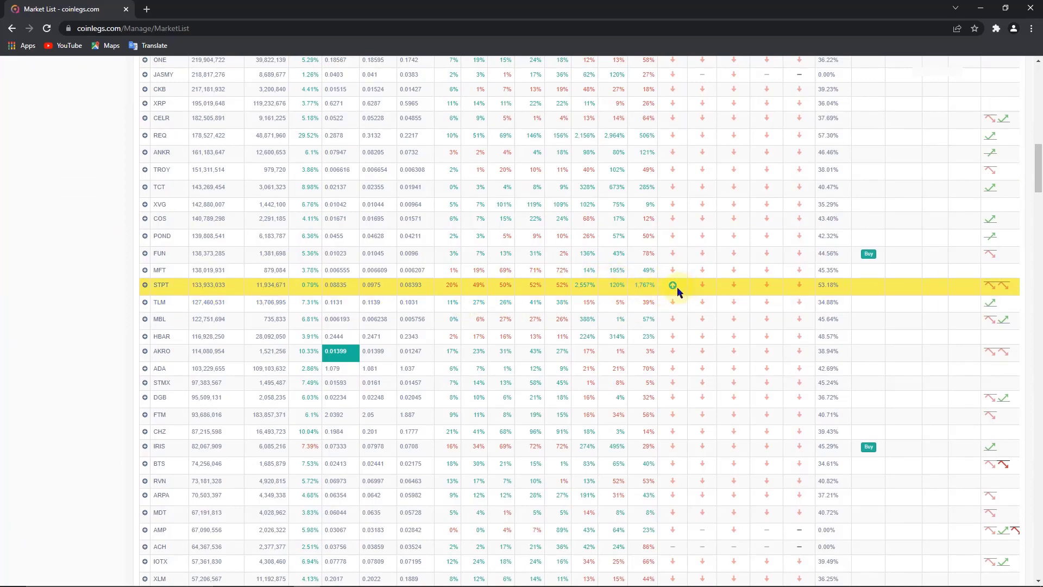
scroll(874, 256, down, 10)
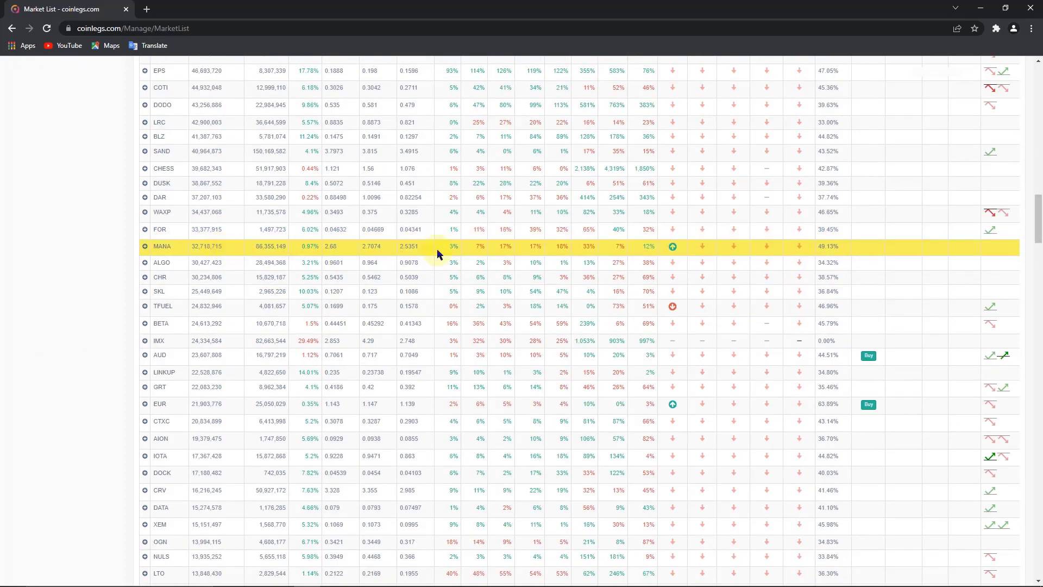
mouse_move(675, 252)
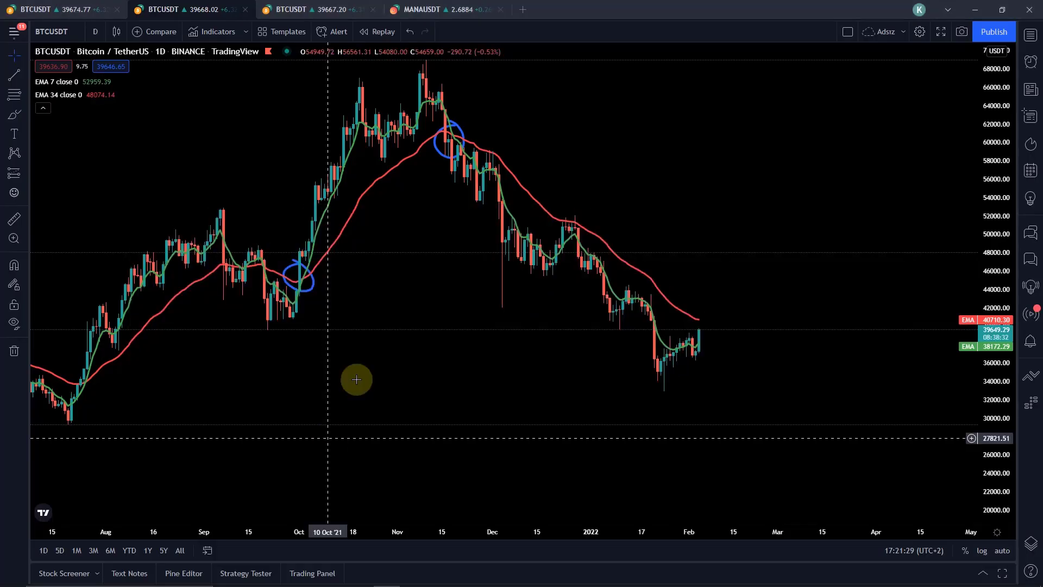
Step: Show the MANAUSDT chart zoomed on the latest candles with EMA 5 crossing above EMA 20
click(419, 5)
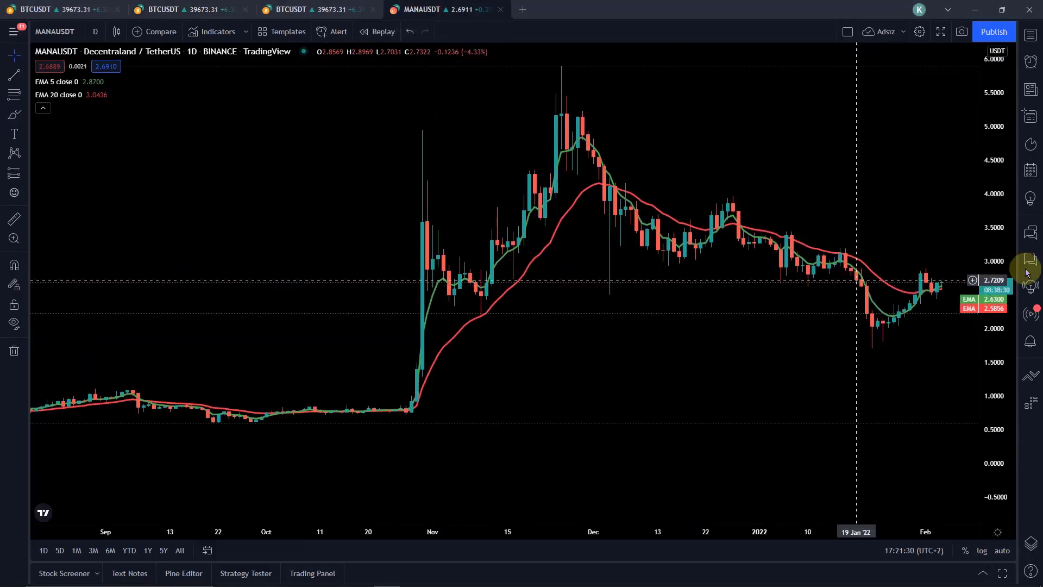
scroll(820, 526, down, 10)
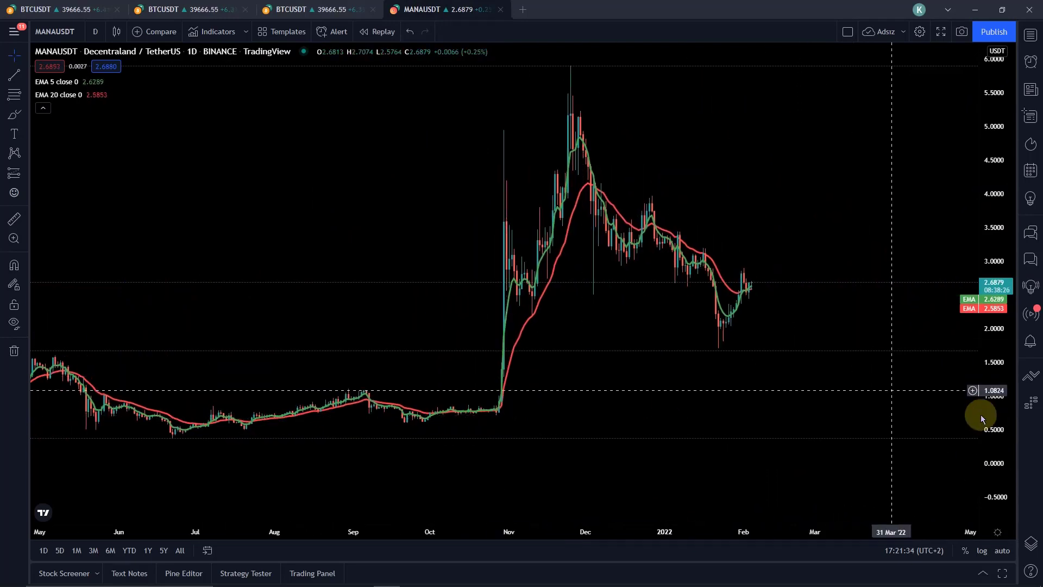
drag(993, 415, 997, 246)
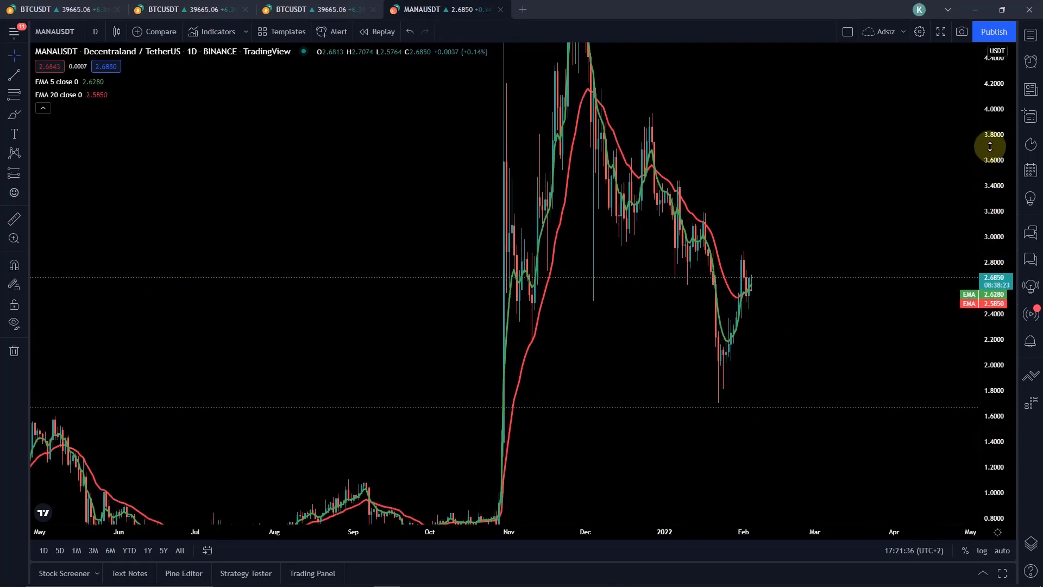
drag(985, 152, 989, 233)
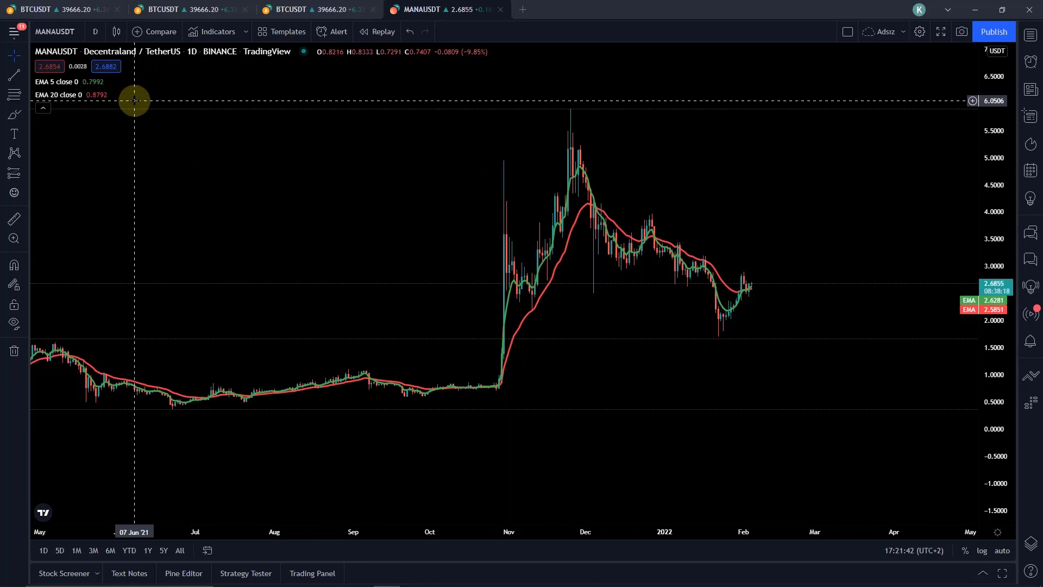
drag(738, 526, 896, 375)
drag(990, 185, 601, 436)
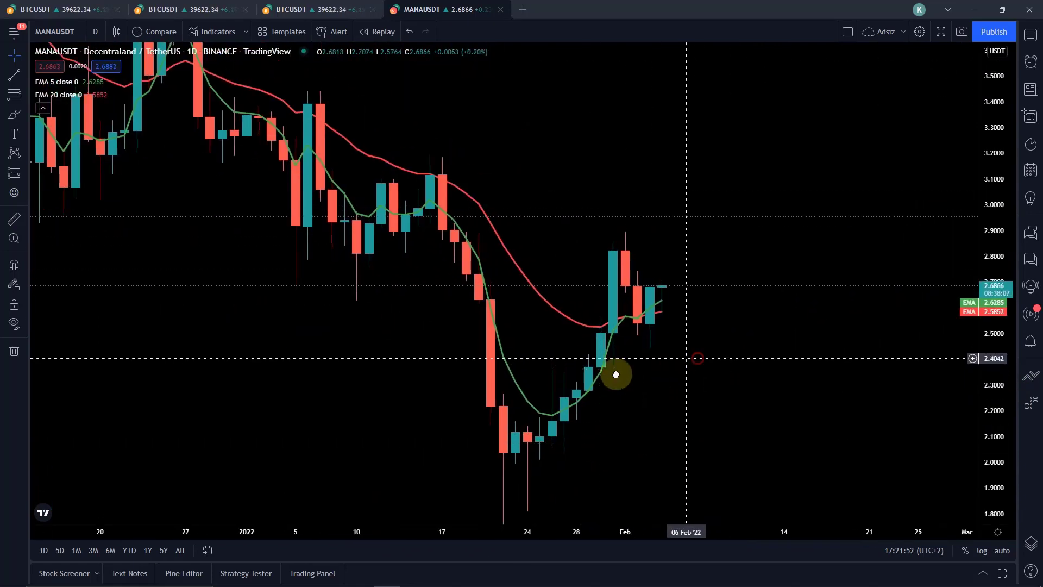
drag(693, 357, 598, 375)
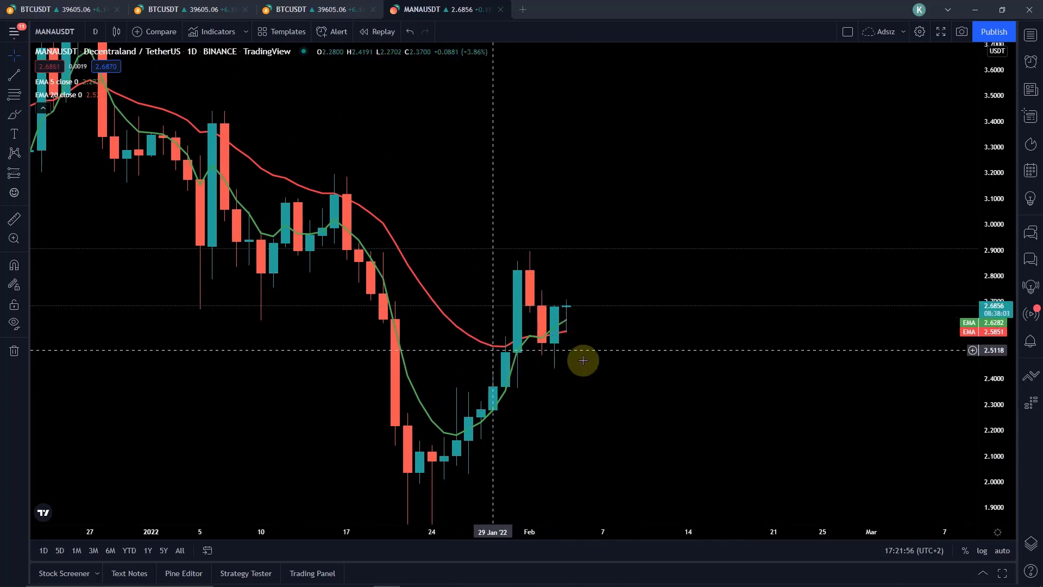
Step: Circle the latest EMA crossover near the last MANAUSDT candles with the Brush tool
click(14, 114)
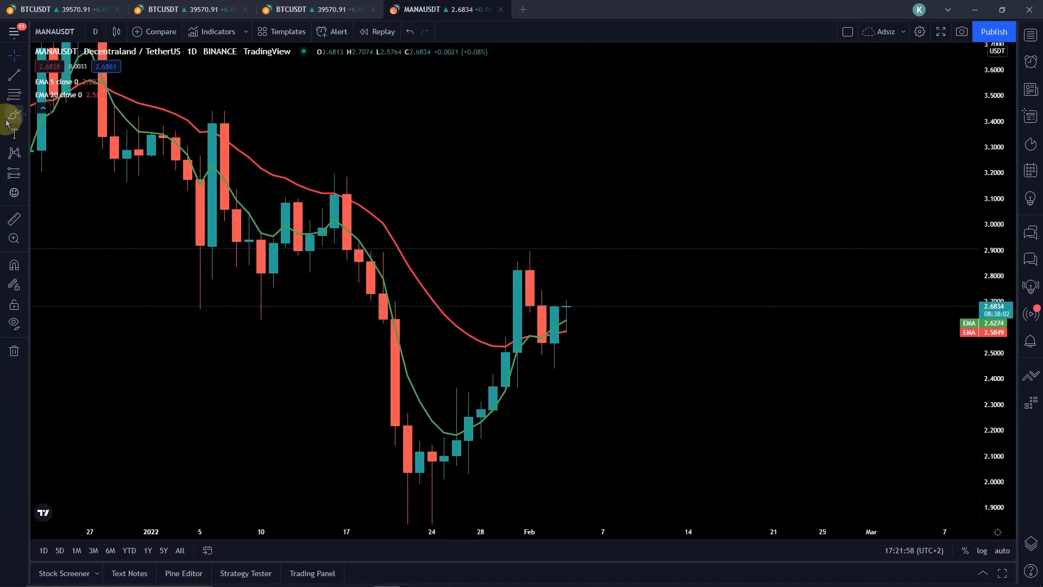
mouse_move(561, 323)
mouse_down()
mouse_move(539, 324)
mouse_move(535, 345)
mouse_move(554, 322)
mouse_up()
click(14, 55)
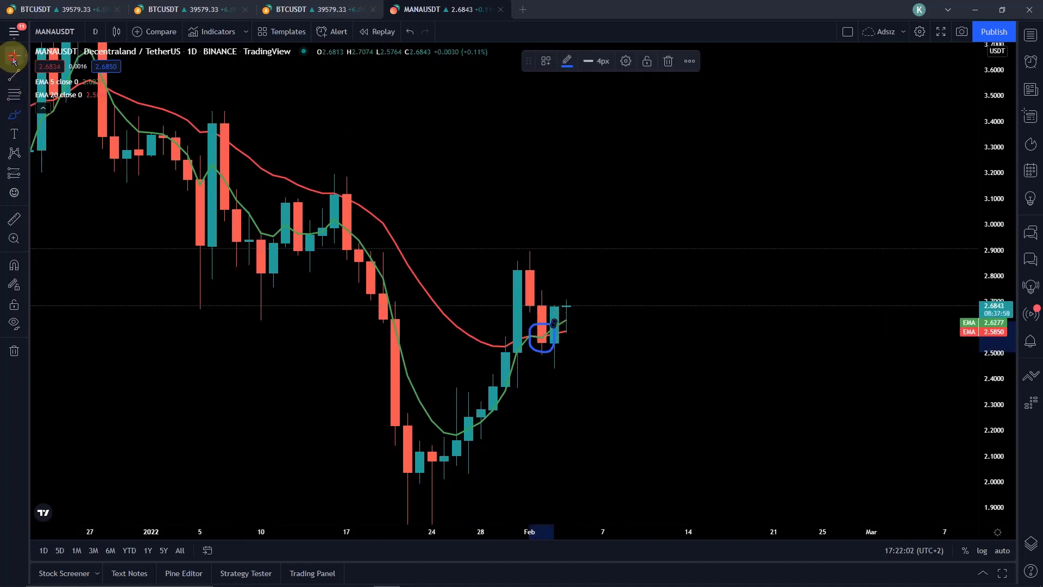
drag(1003, 390, 987, 175)
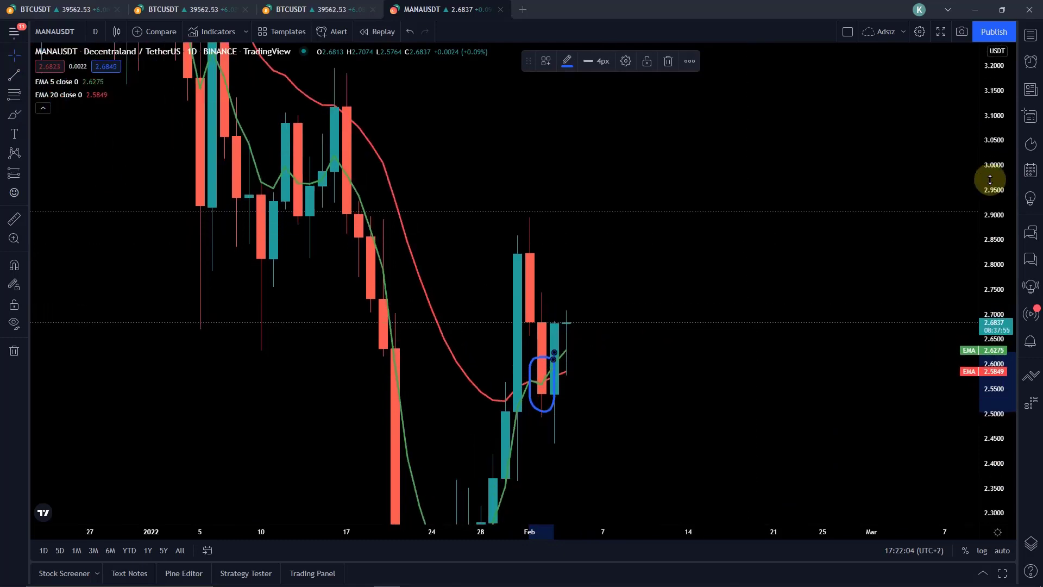
drag(628, 531, 671, 315)
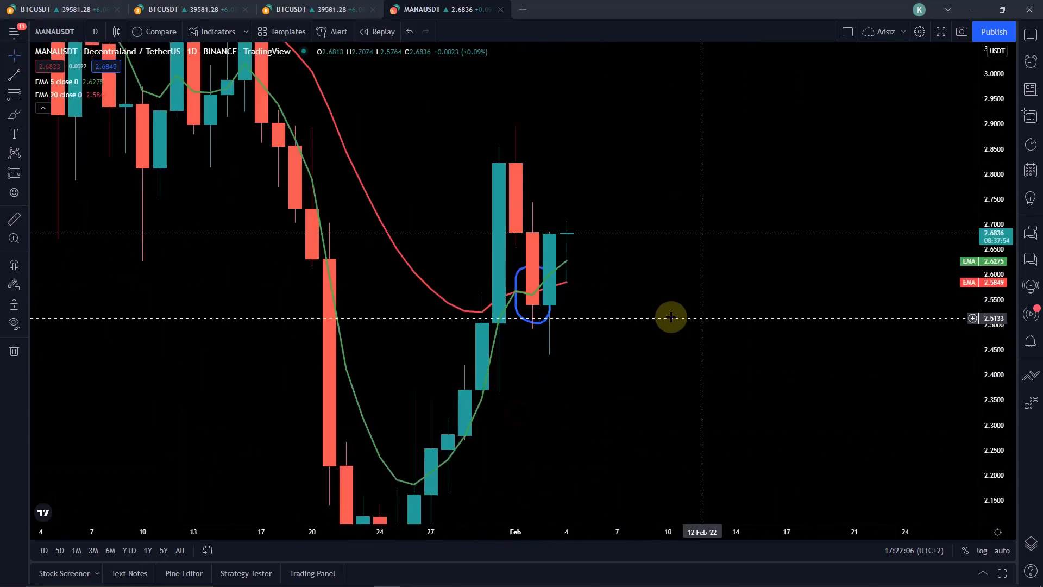
Step: Add a green 'buy' text label beside the circled crossover
click(14, 134)
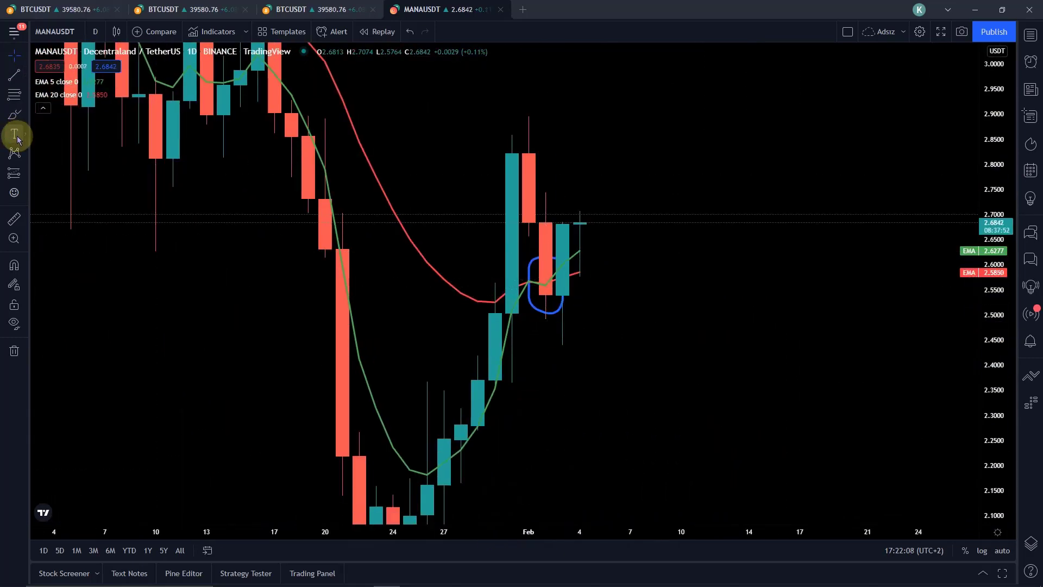
click(612, 254)
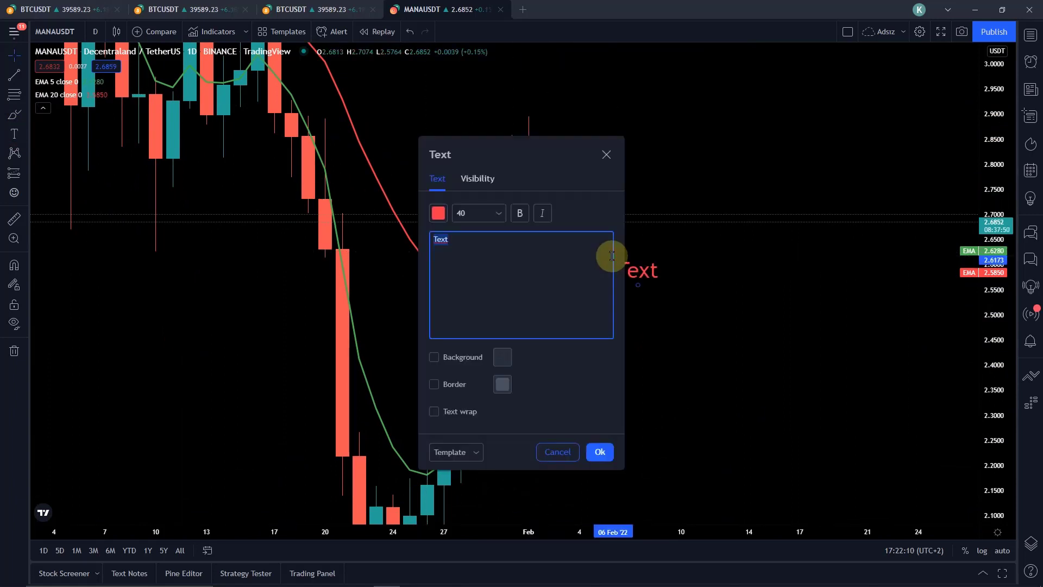
key(BackSpace)
text(buy)
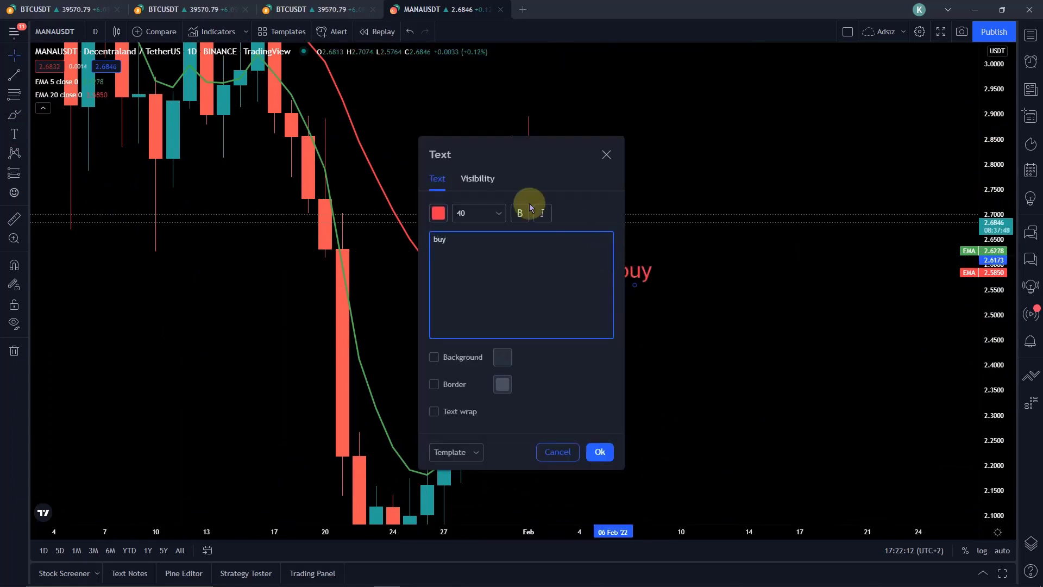
click(439, 213)
click(476, 264)
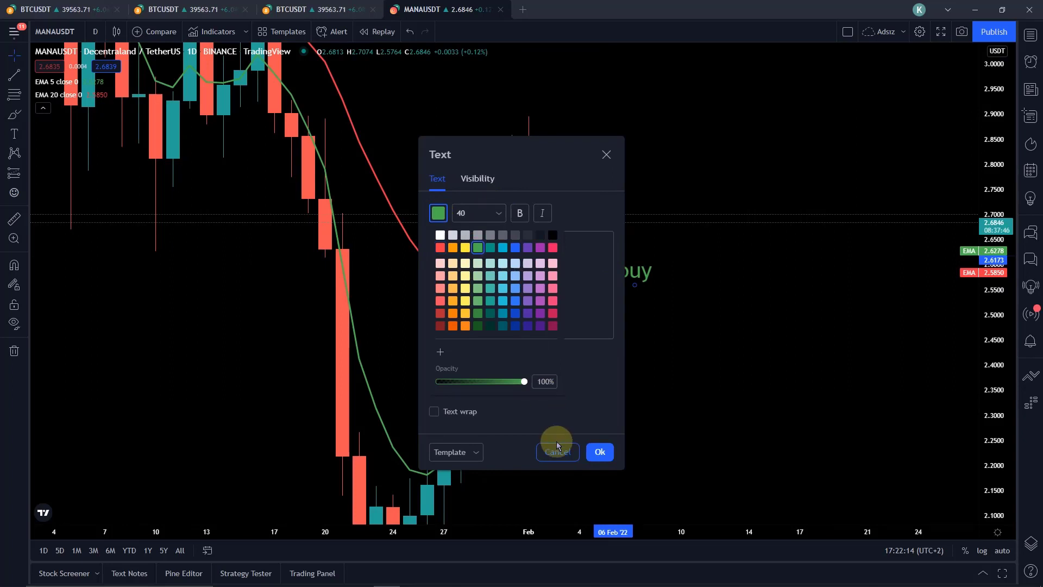
click(599, 449)
click(598, 448)
drag(631, 279, 581, 242)
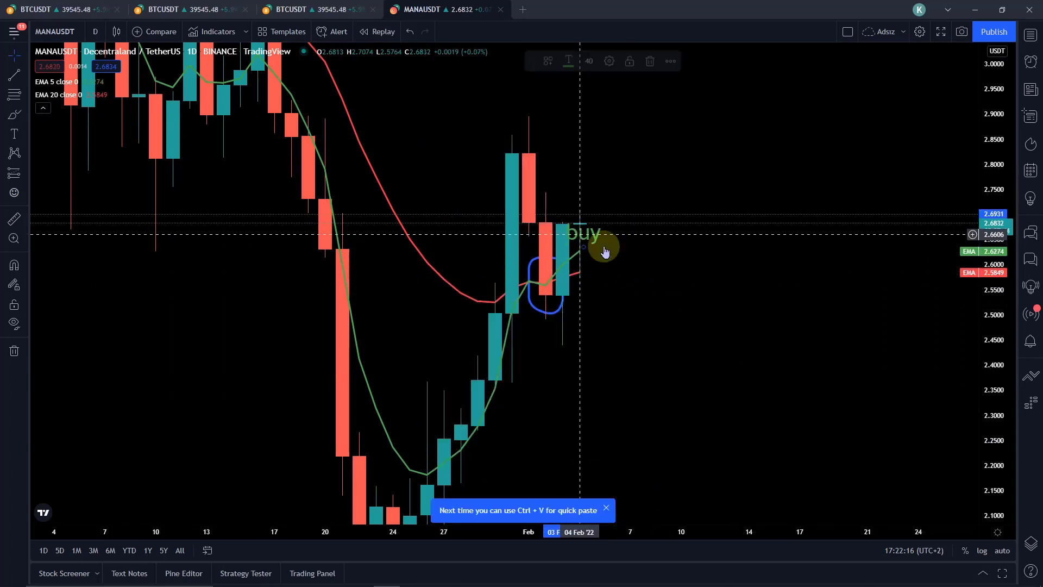
key(alt+Tab)
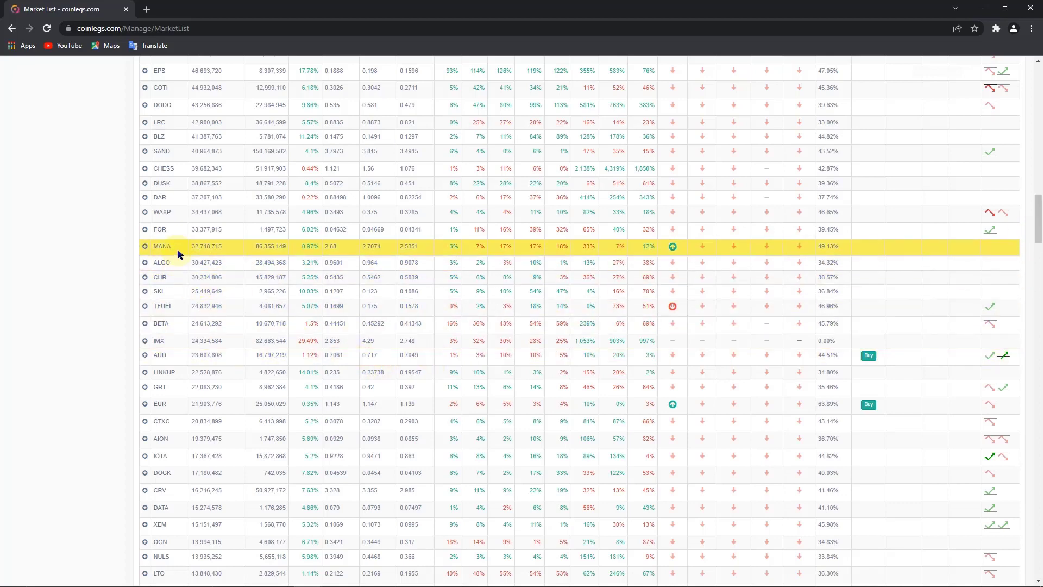
Step: Add MANA to favorites with the + icon on its Market List row
click(144, 248)
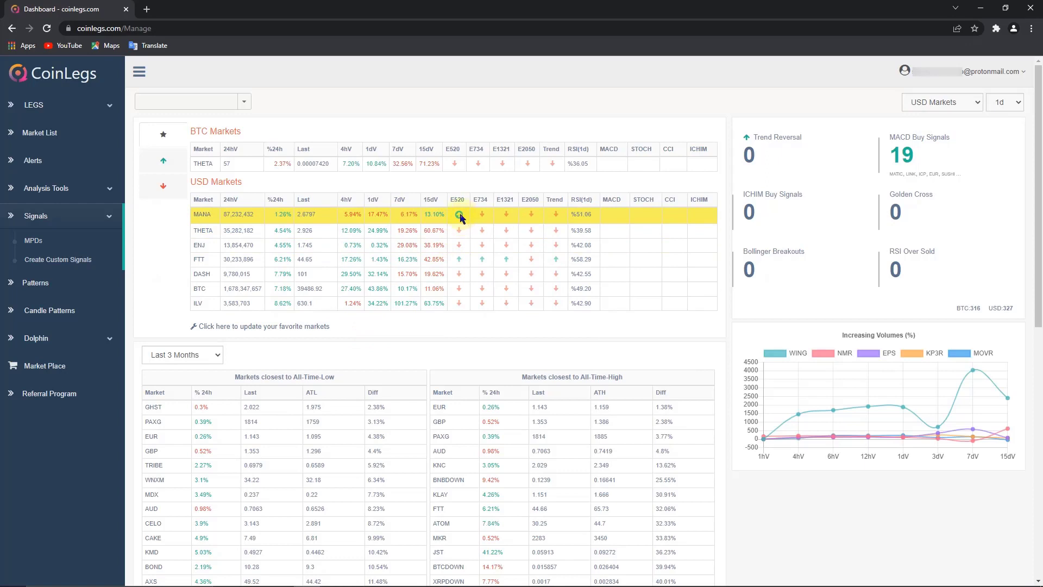
mouse_move(460, 216)
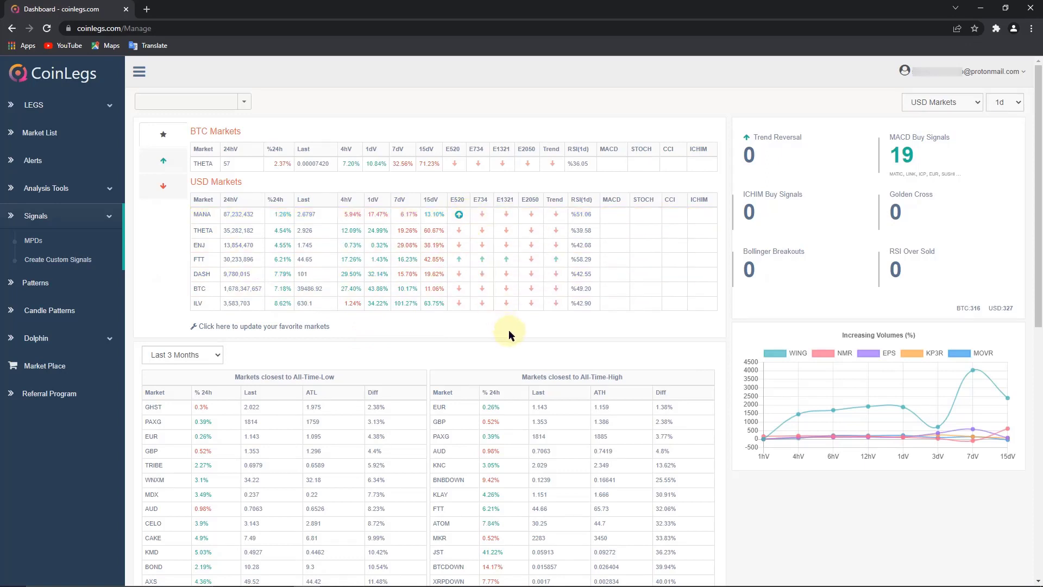
click(96, 216)
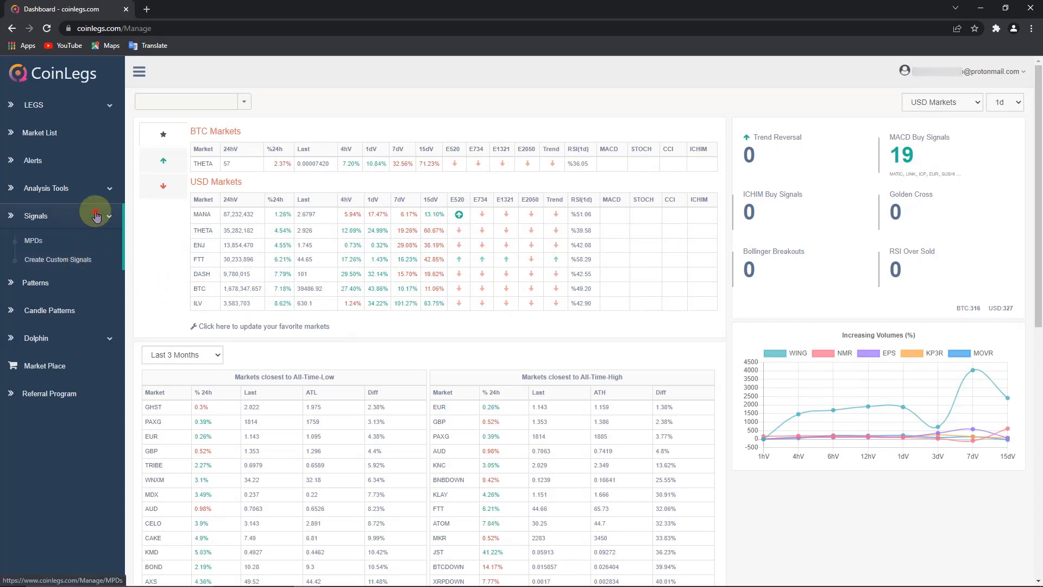